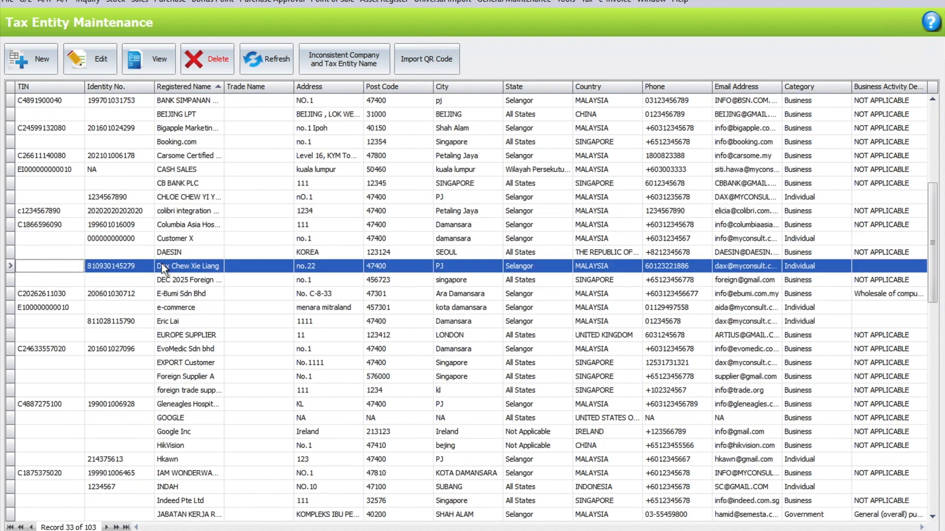
View the details of the Booking.com tax entity, then close it and look through the entity list.
left_click(173, 183)
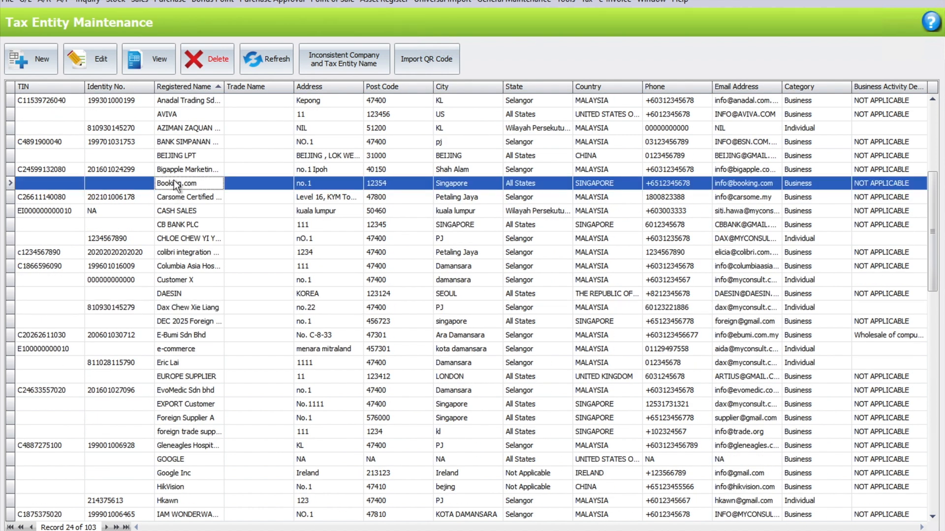
double_click(173, 183)
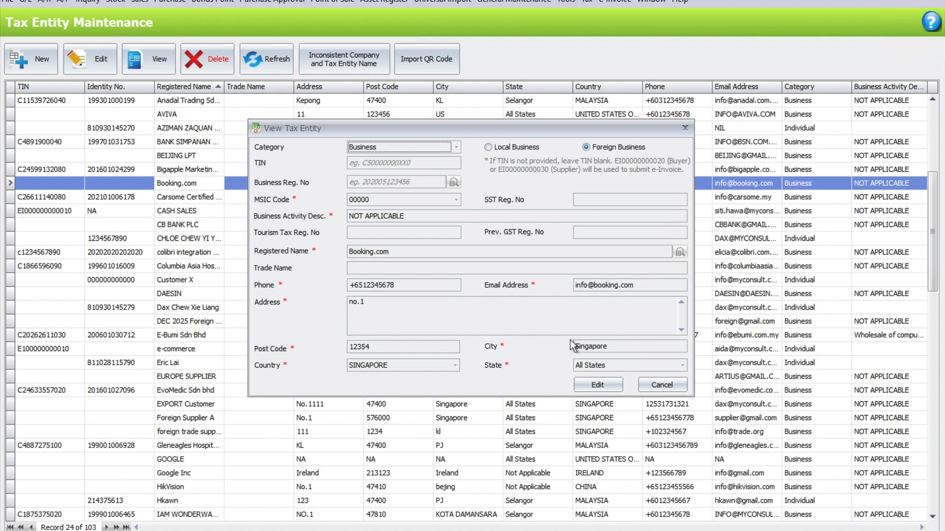
left_click(662, 385)
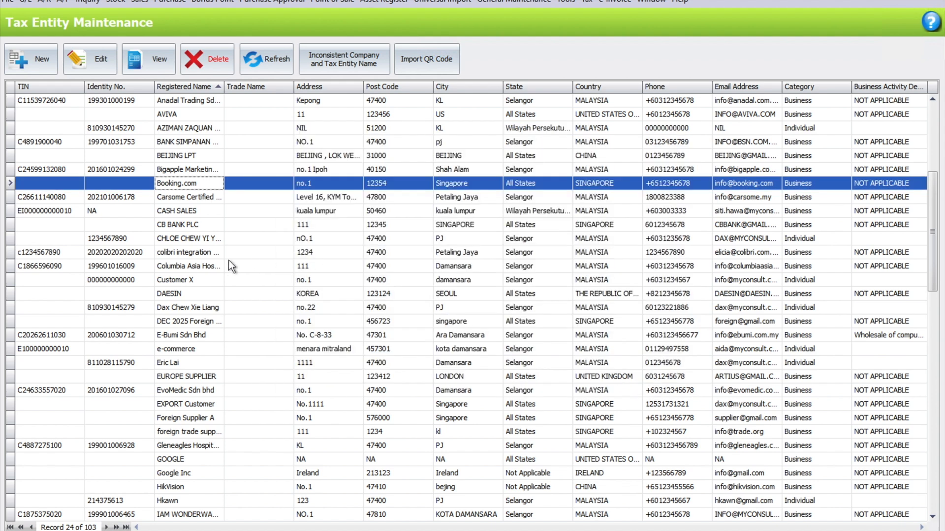
scroll(185, 371, "down", 5)
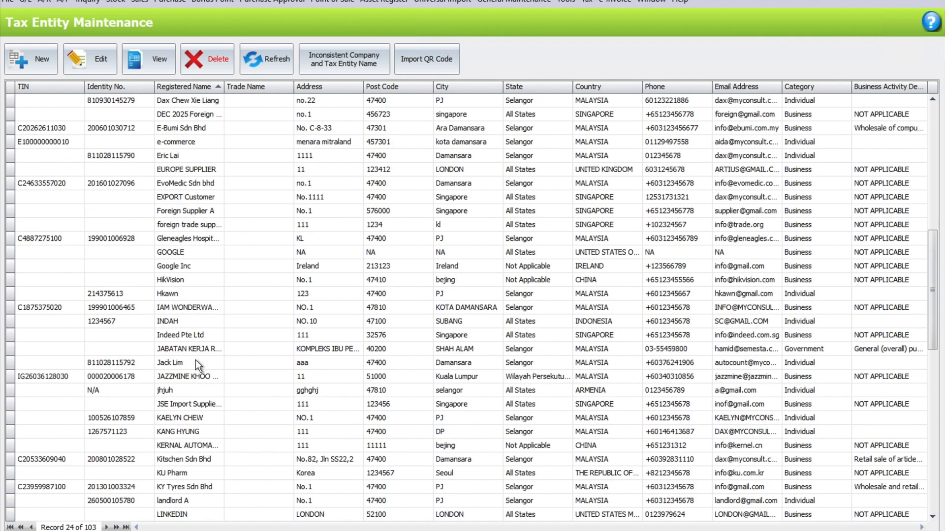
scroll(187, 305, "up", 4)
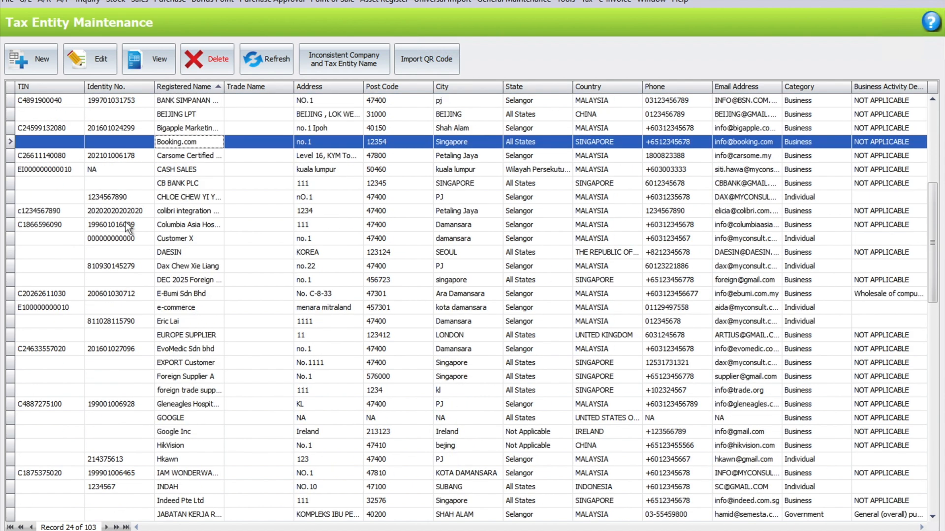
Start a new tax entity in the Individual category with identity type PASSPORT and enter the passport number.
left_click(24, 63)
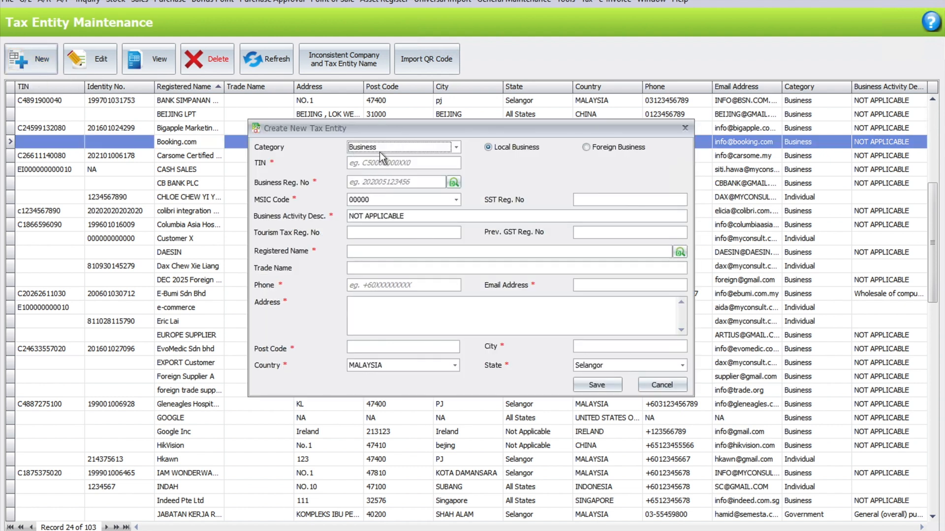
left_click(379, 150)
left_click(382, 173)
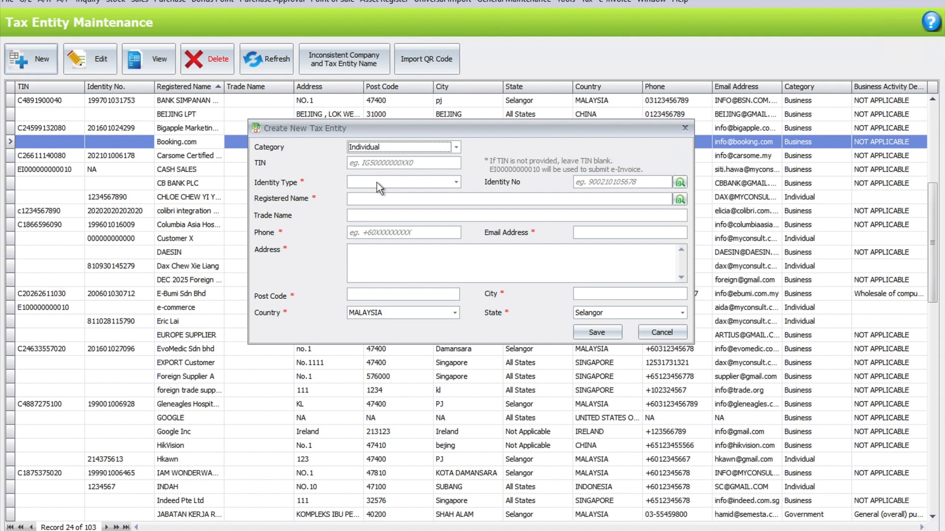
left_click(378, 183)
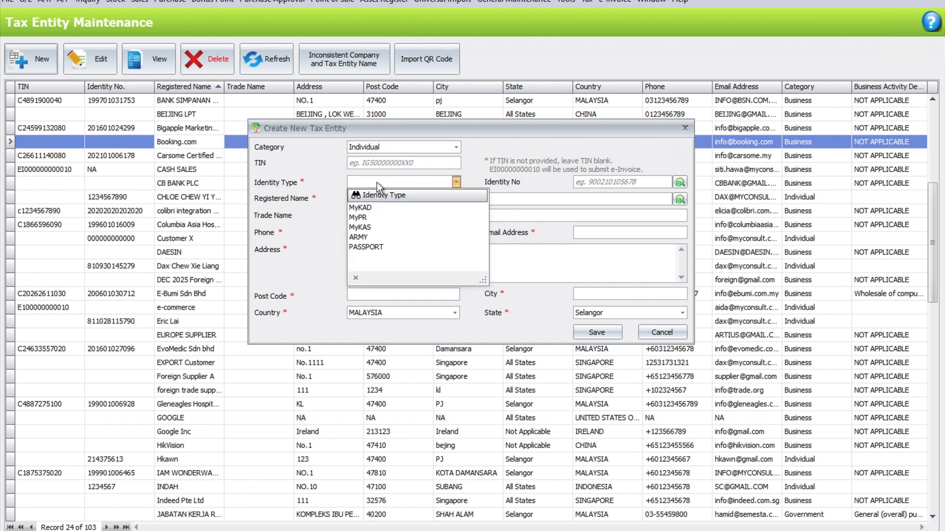
left_click(399, 244)
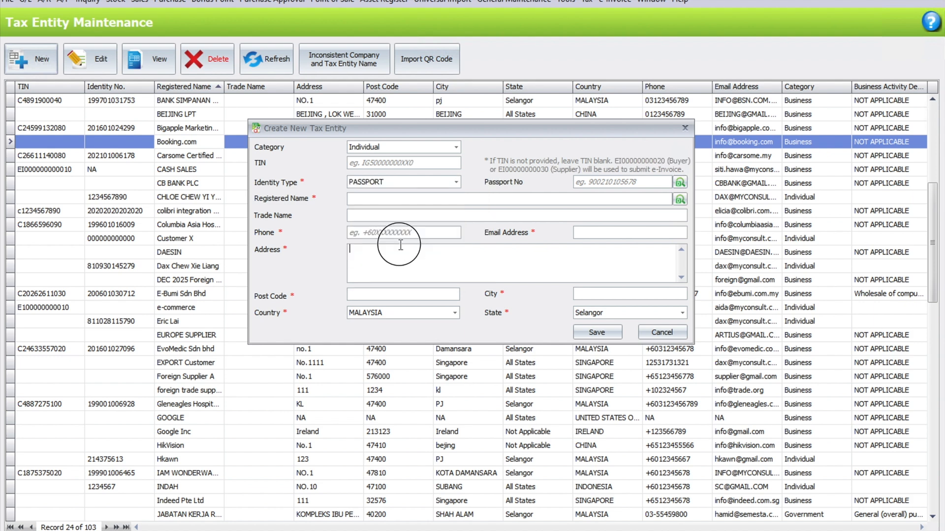
left_click(578, 183)
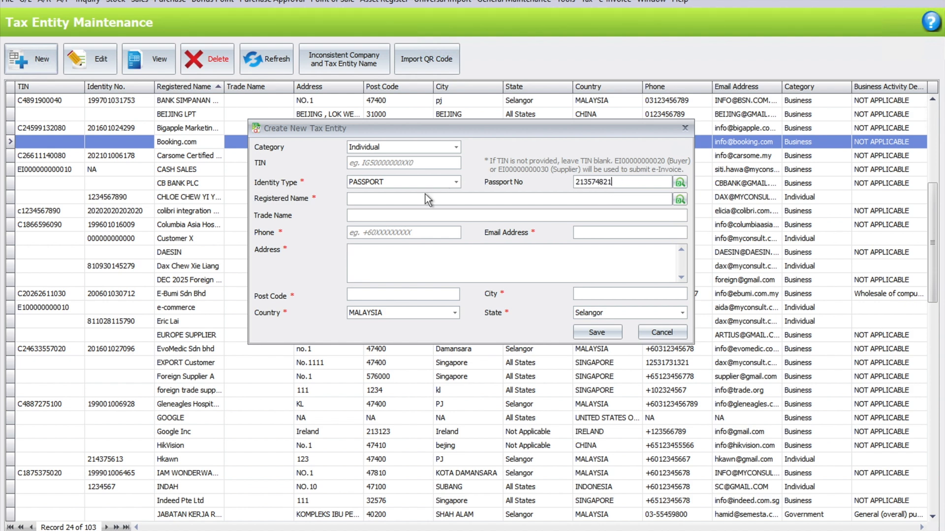
Fill in the individual's registered name, phone number and email address.
left_click(429, 200)
type("Ida")
key("Tab")
key("Tab")
type("+6012345678")
key("Tab")
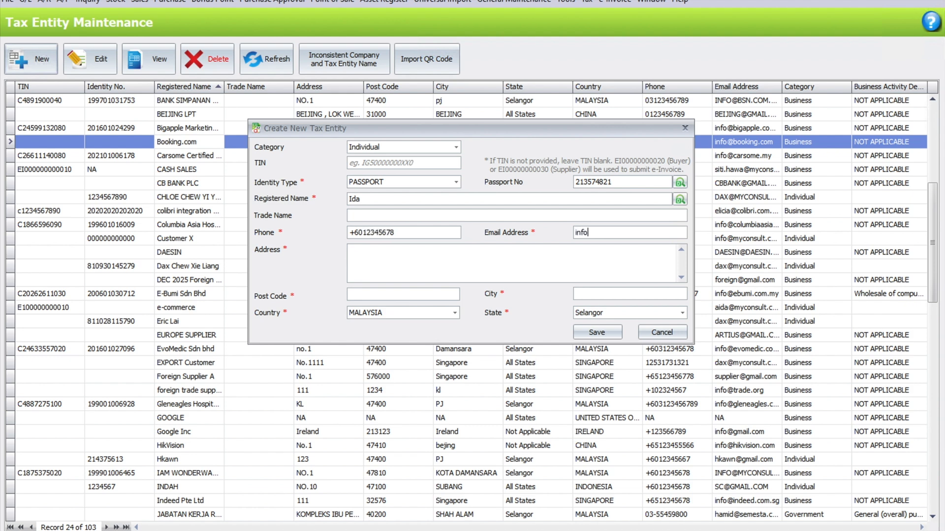
Enter the individual's address, post code and city, and save the new tax entity.
key("Tab")
type("no.1")
key("Tab")
type("47400")
key("Tab")
type("PJ")
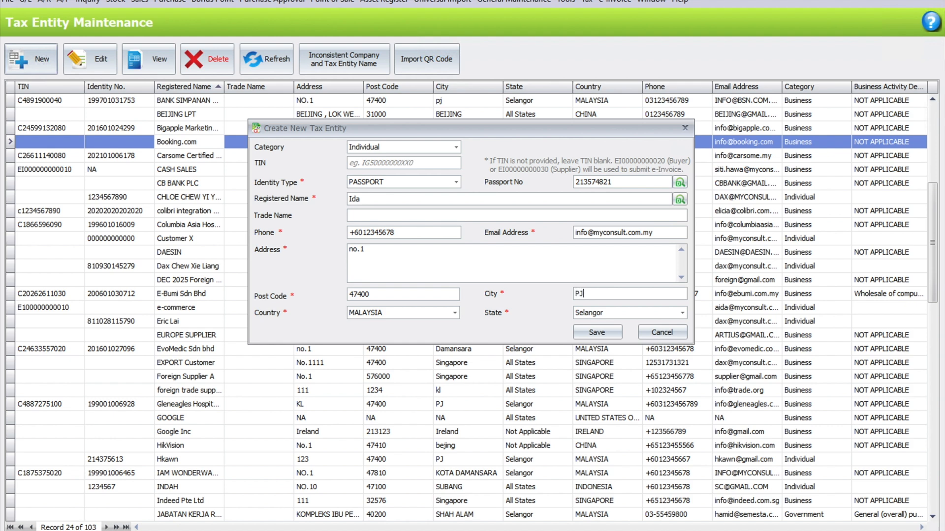
left_click(596, 333)
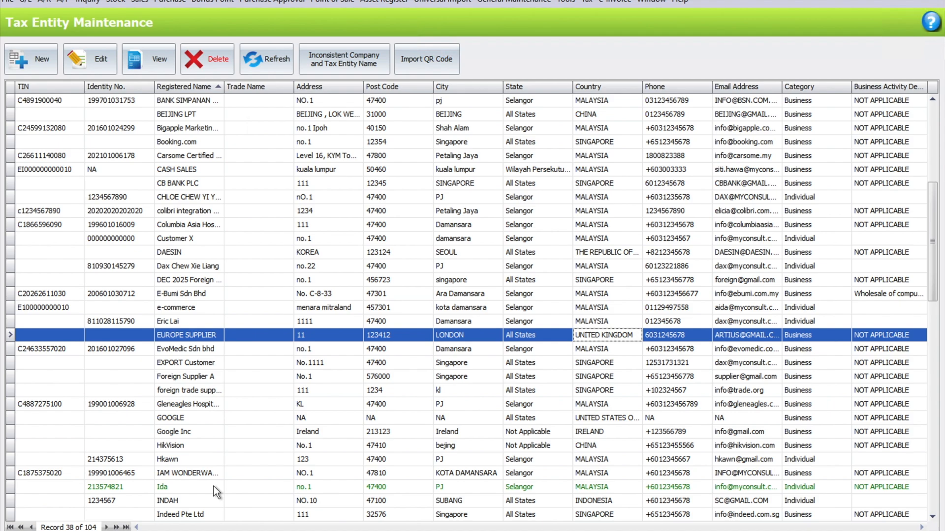
Leave tax entity maintenance and create a new payment voucher in the cash book.
key("Escape")
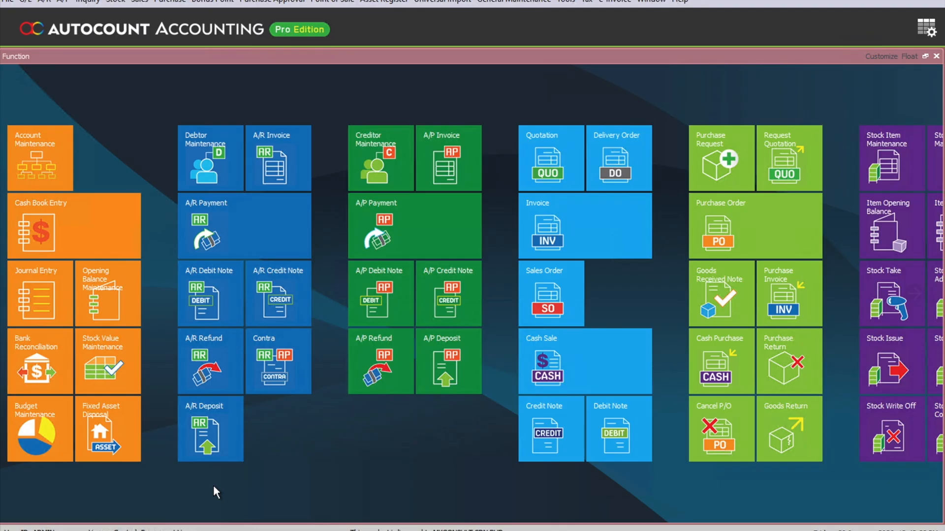
left_click(35, 238)
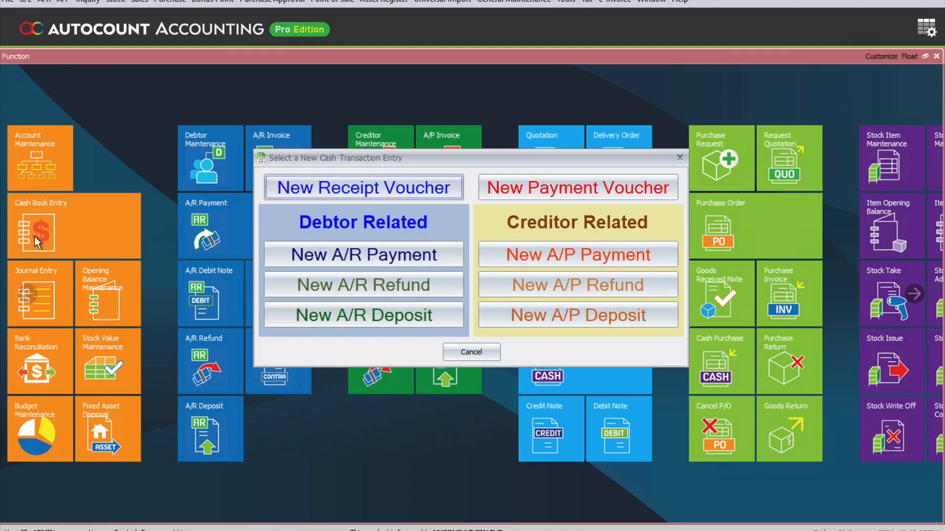
left_click(548, 193)
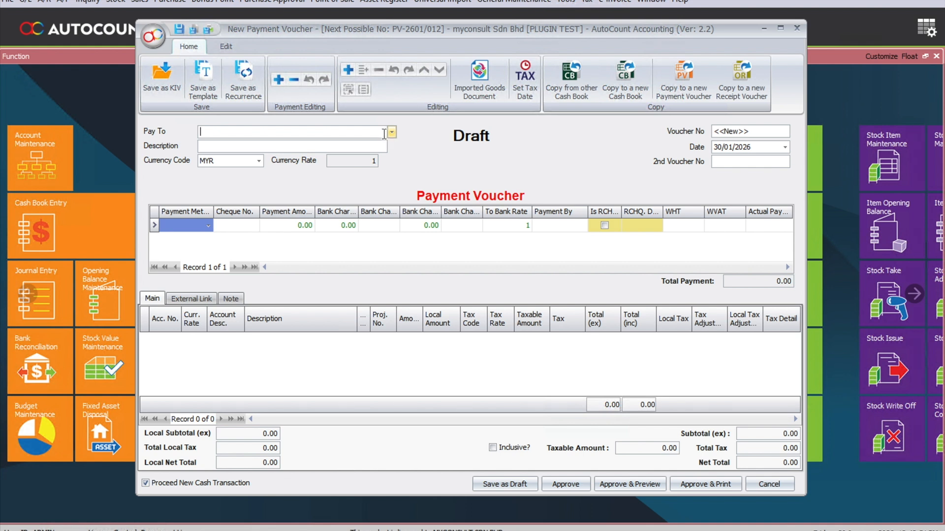
Enter the staff member's name as payee and describe the voucher as "Claims for the month".
type("Dax")
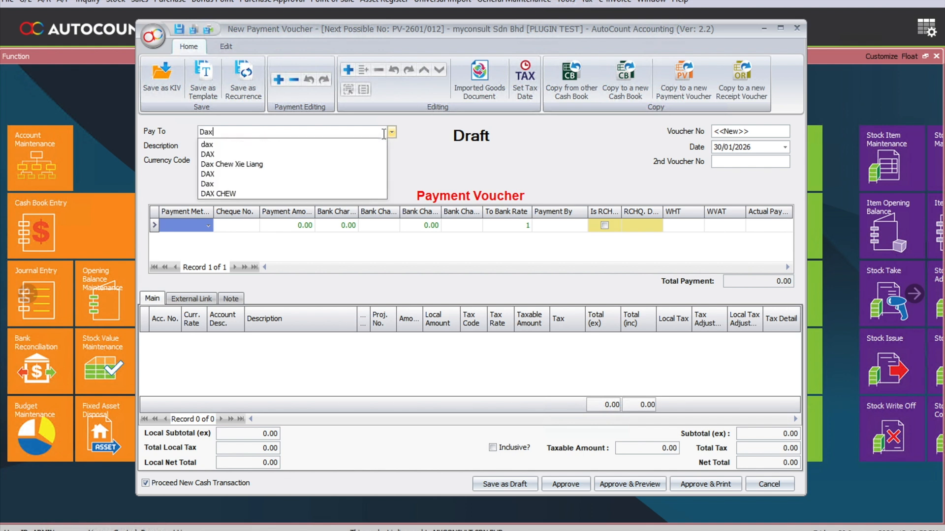
key("Return")
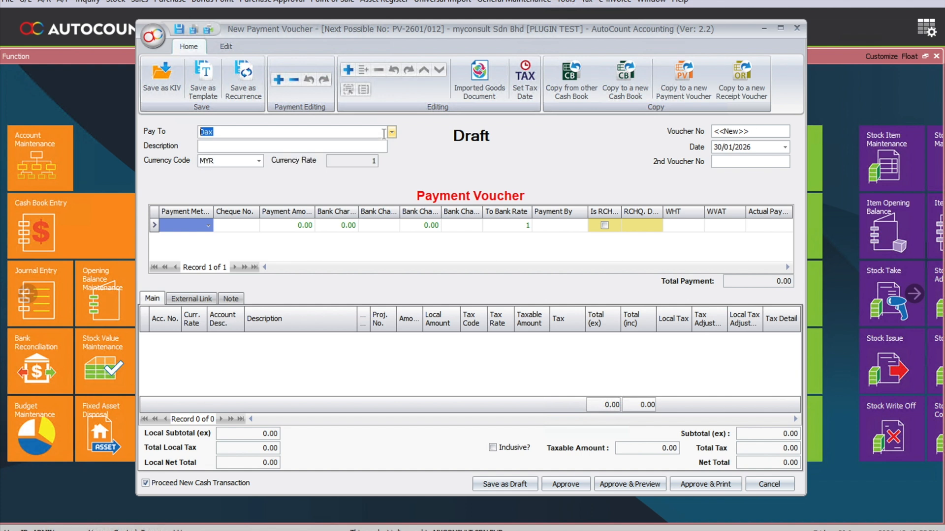
type("Cl")
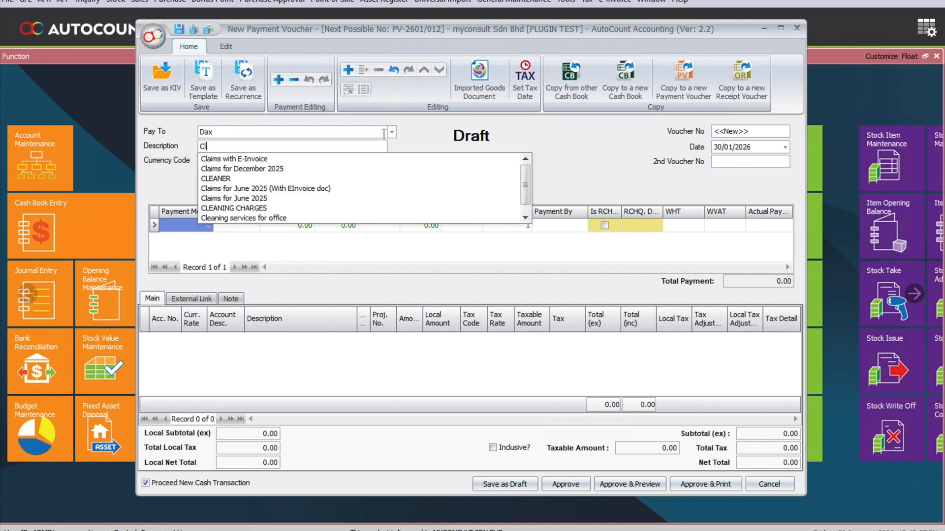
type("aims for the month")
key("Return")
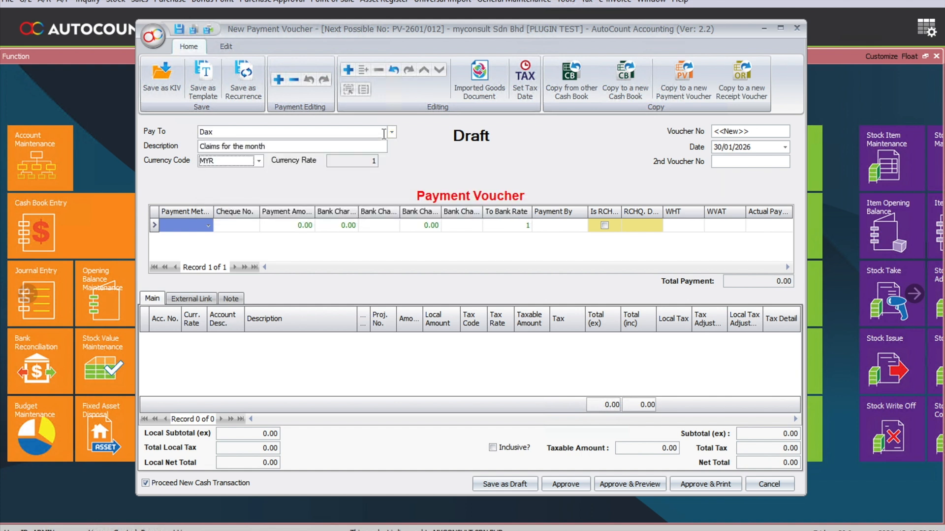
Set the voucher's payment method to STAFF CLAIMS.
left_click(208, 226)
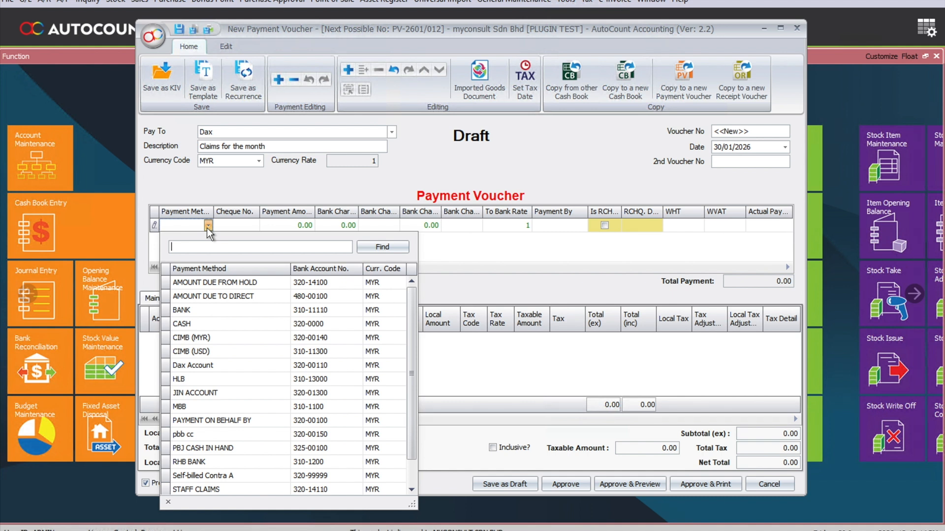
scroll(234, 403, "down", 1)
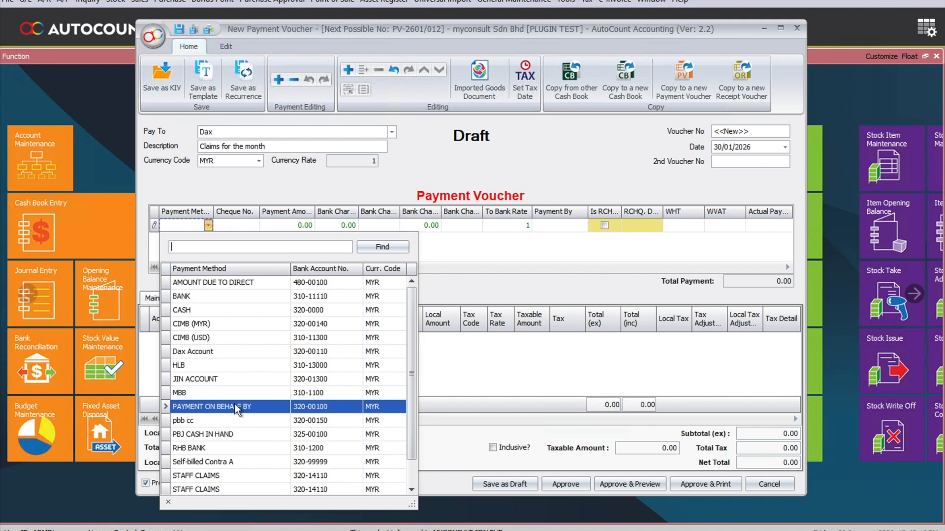
left_click(236, 478)
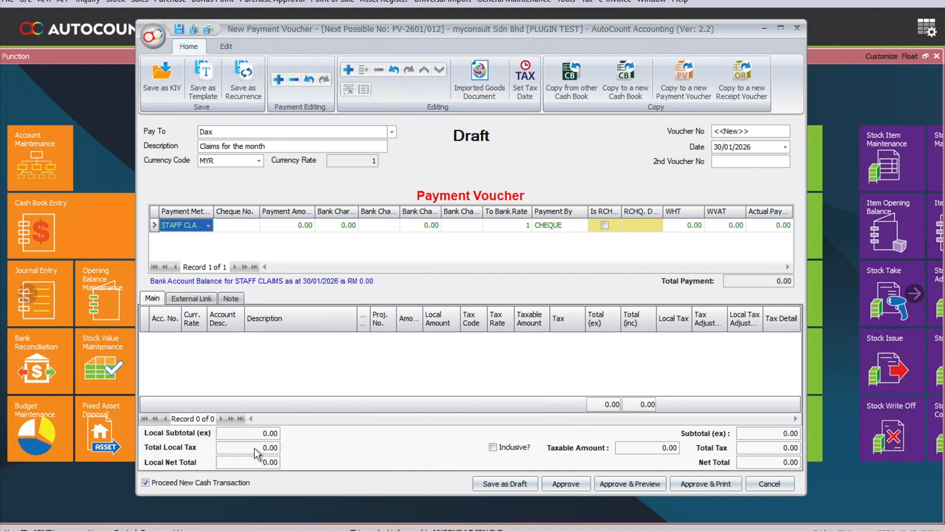
Add a detail line to the voucher and assign it to the TRAVELLING EXPENSES account.
left_click(347, 70)
left_click(176, 339)
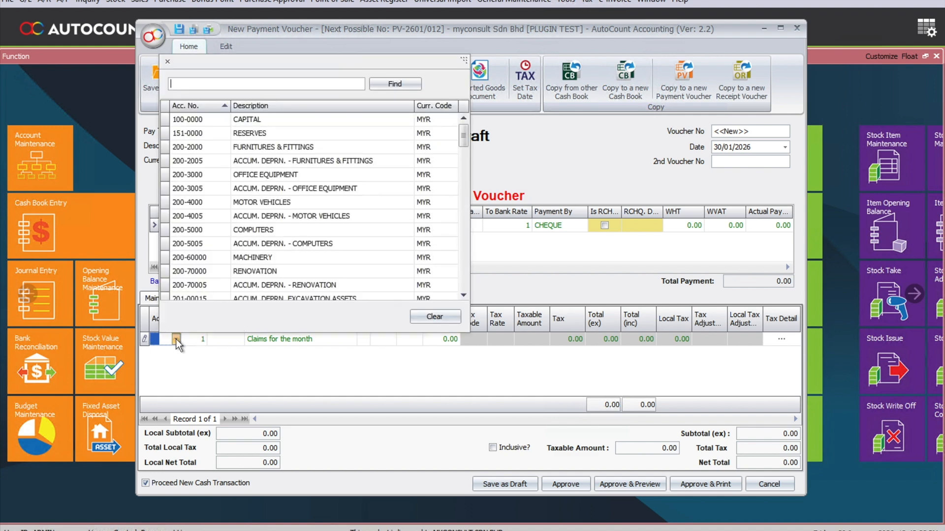
type("travel")
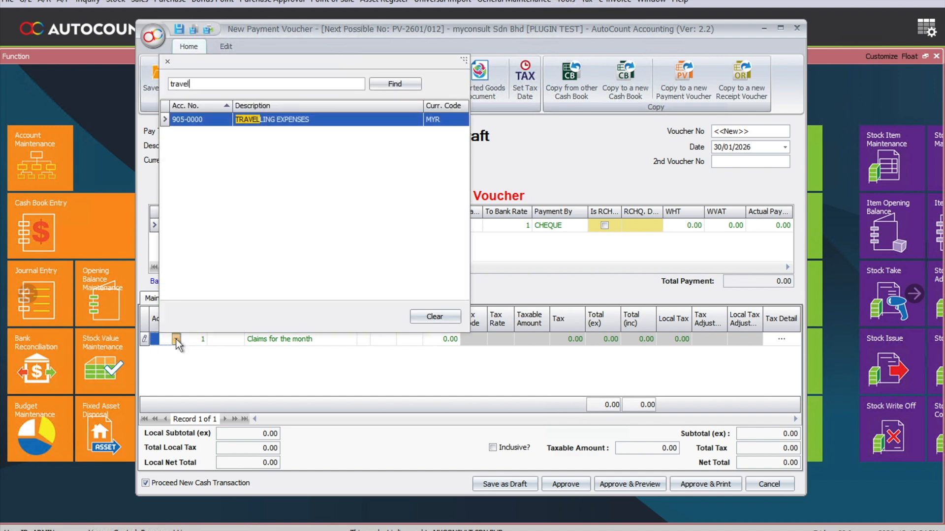
key("Return")
Describe the travelling expenses line as "Petrol - SHELL" and set its amount to 100.
key("Tab")
type("Petrol ")
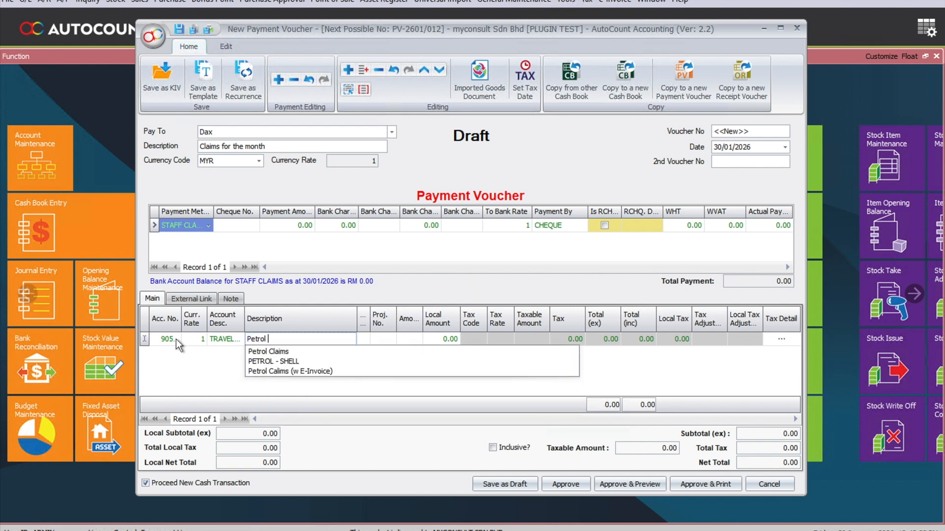
type("- SHELL")
key("Return")
key("Tab")
key("Tab")
type("100")
key("Tab")
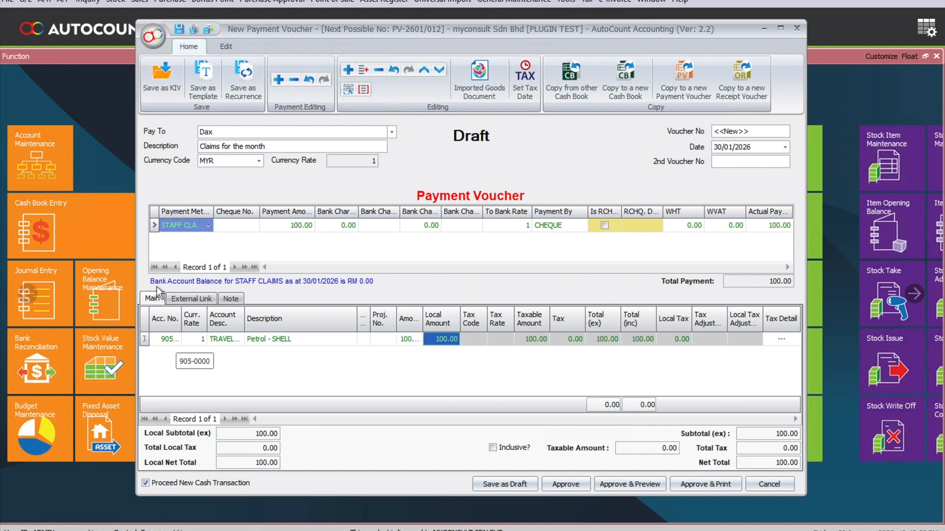
Add a second detail line and assign it to the entertainment account.
left_click(348, 70)
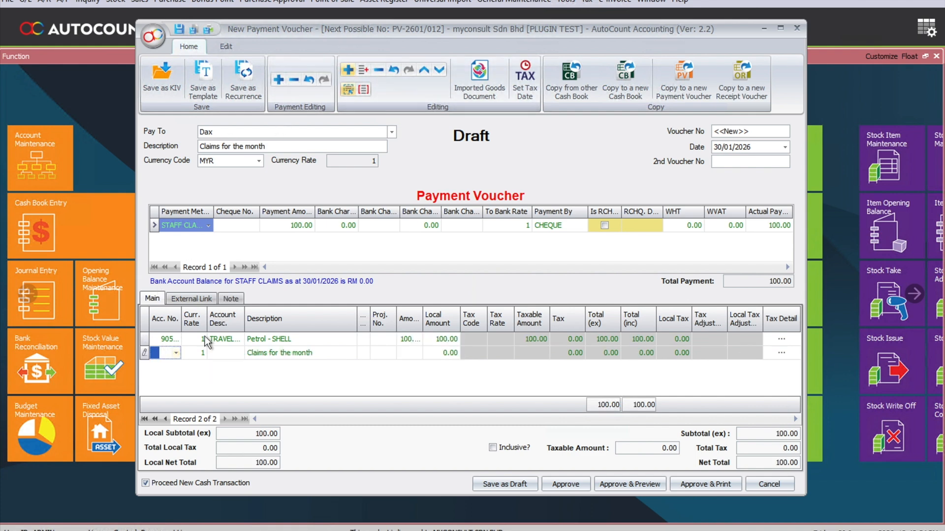
left_click(176, 353)
type("enter")
key("Down")
key("Return")
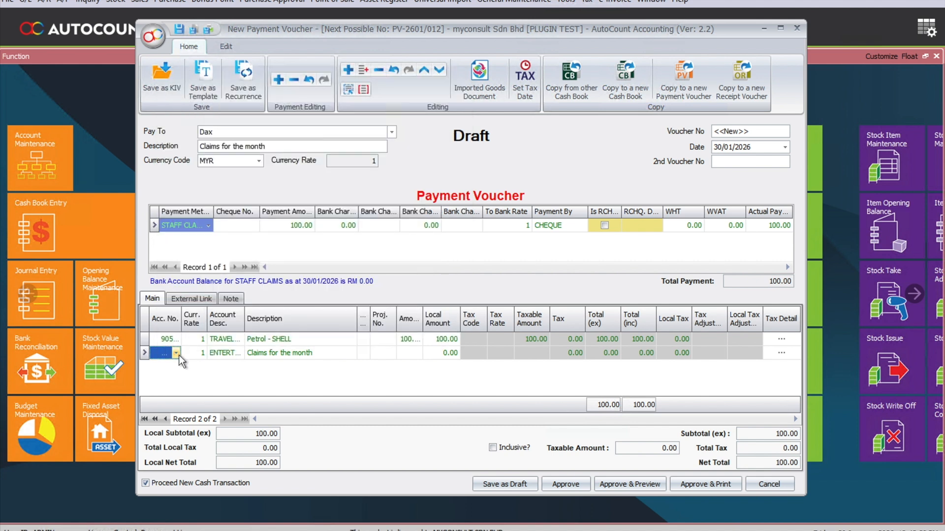
Describe the entertainment line as "Entertainment - STARBUCKS" with amount 100, and approve the voucher without a cheque number.
key("Tab")
type("Entertainment - ")
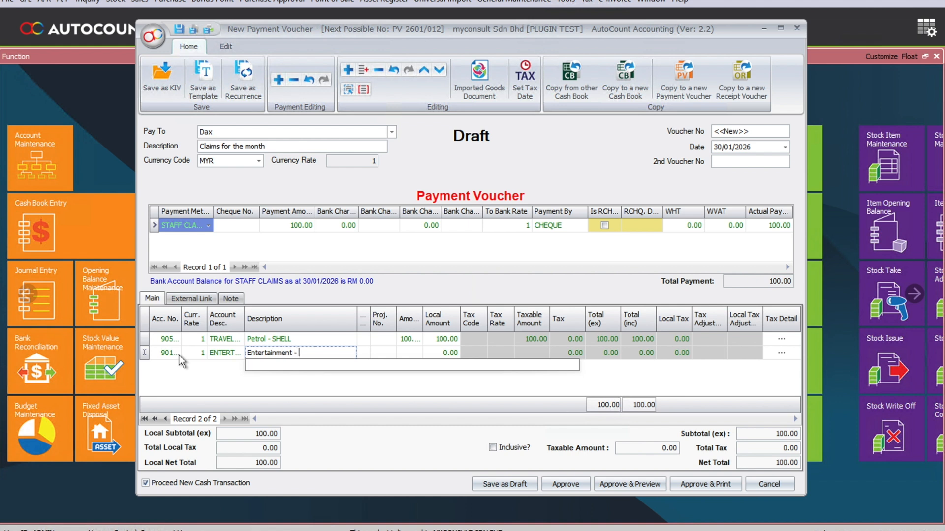
type("STARBUCKS")
key("Return")
key("Return")
key("Return")
type("100")
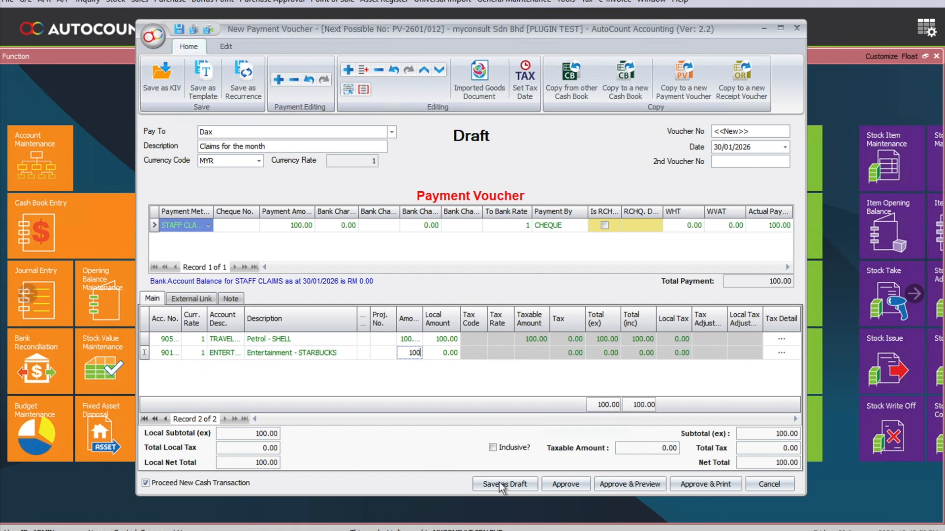
left_click(557, 485)
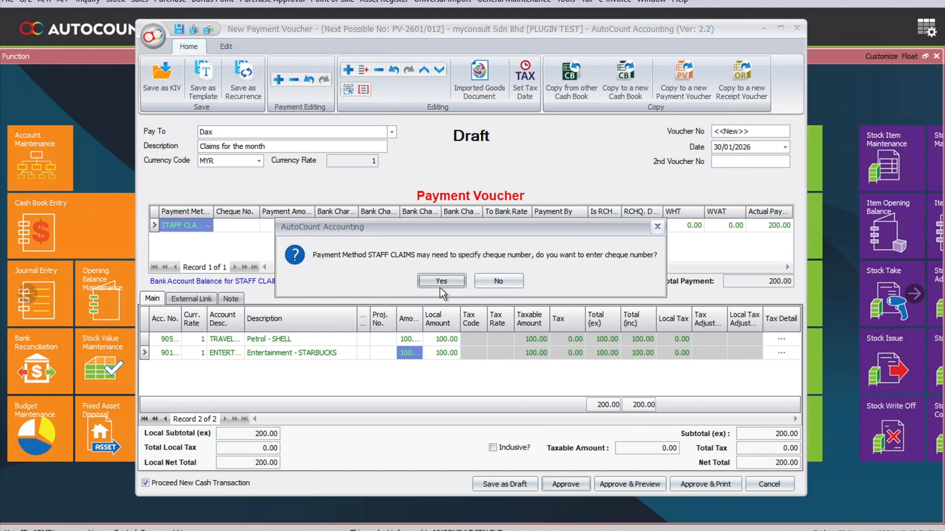
left_click(486, 285)
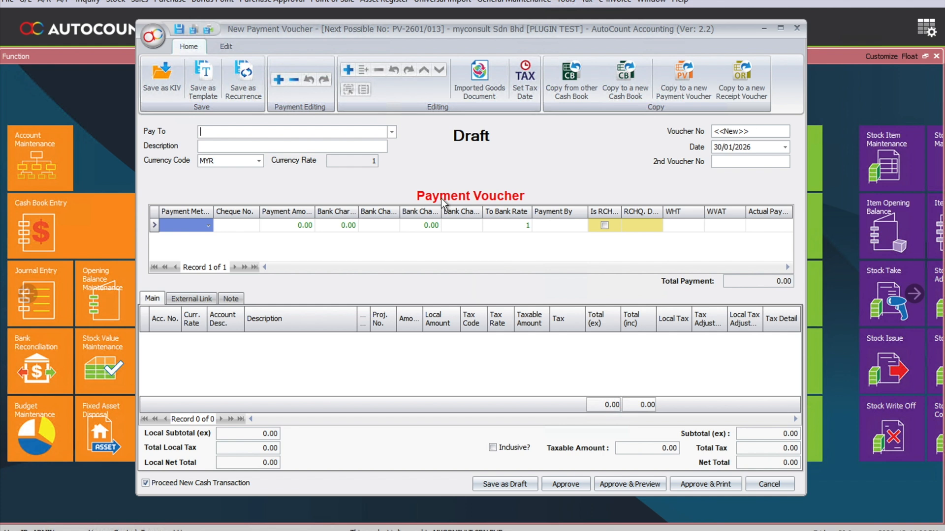
Look up "booking" among the tax entities and choose Booking.com as payee of the next payment voucher.
left_click(394, 134)
type("booking")
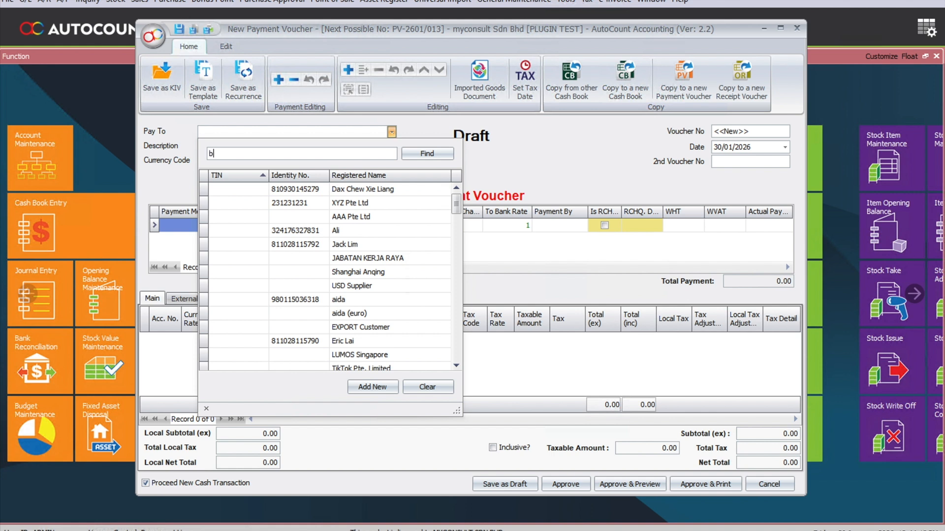
key("Return")
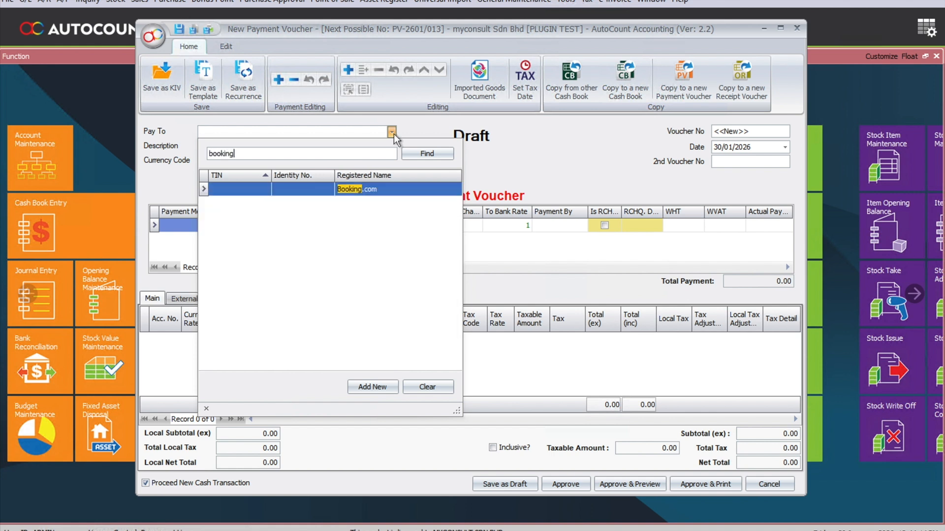
Confirm Booking.com as payee and describe the voucher as a hotel booking under the staff member's claims.
key("Return")
left_click(356, 149)
type("Hotel Booking - Dax Claims")
key("Return")
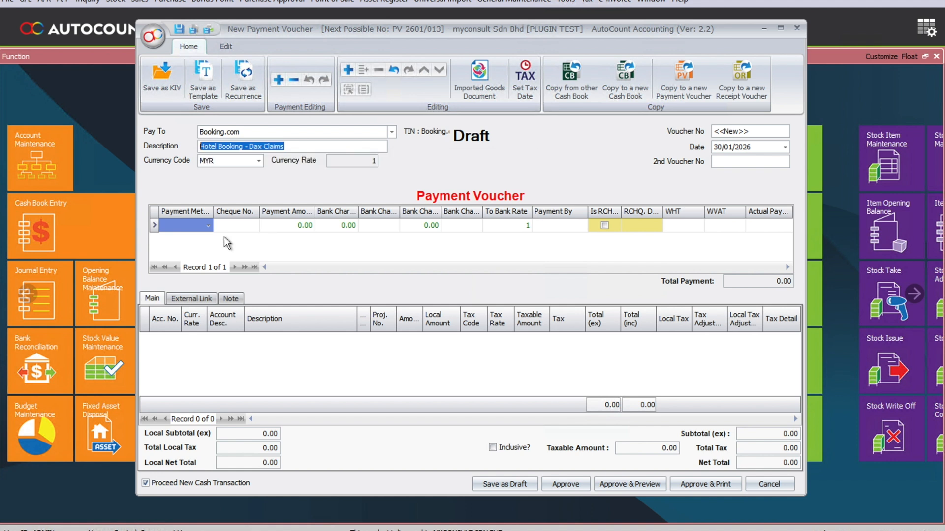
Choose STAFF CLAIMS as the payment method for the Booking.com voucher.
left_click(209, 226)
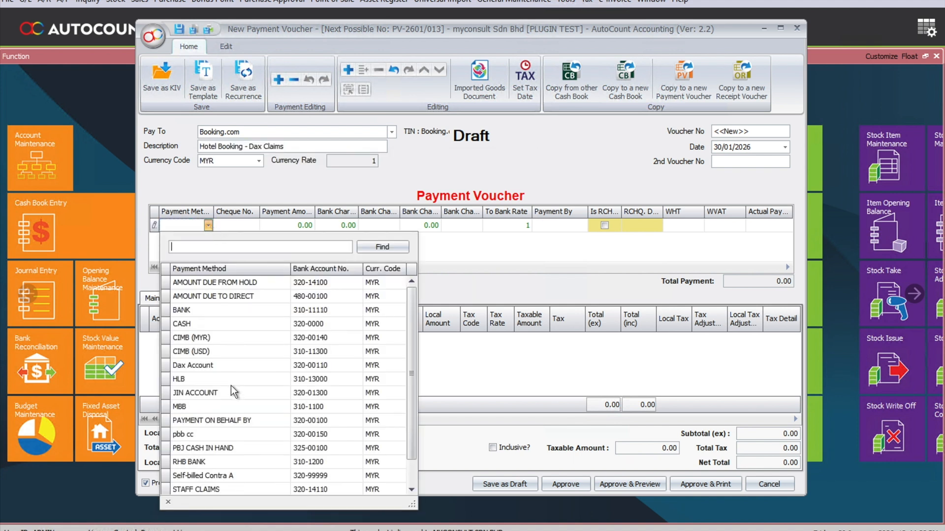
left_click(222, 493)
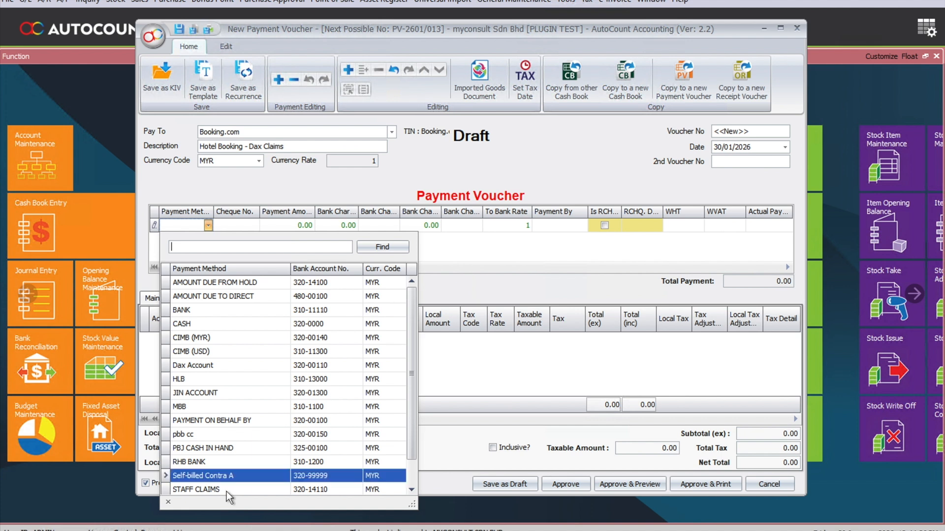
left_click(227, 489)
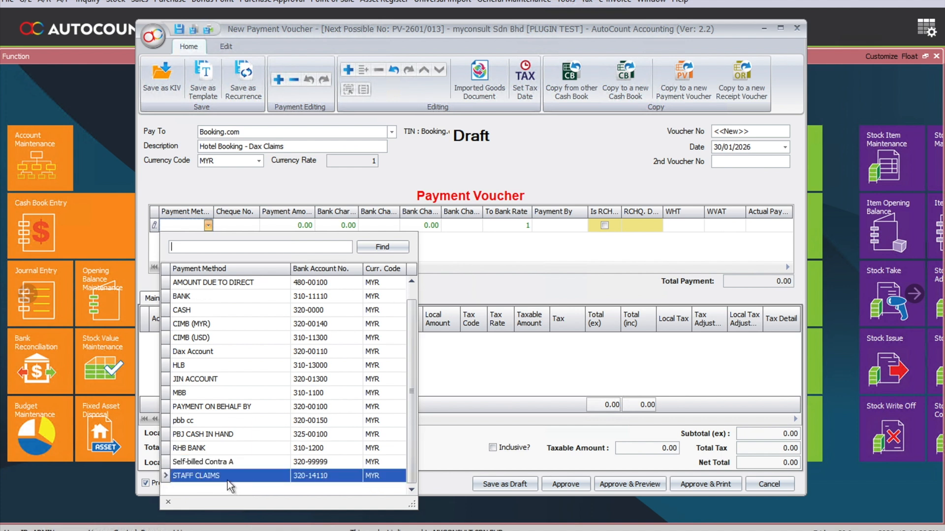
left_click(232, 477)
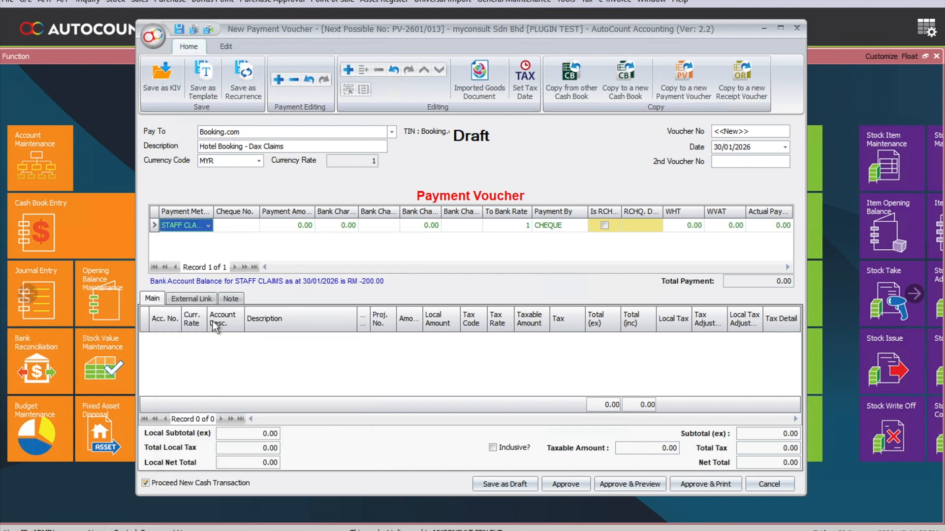
Add a detail line for the hotel booking and assign it to the TRAVELLING EXPENSES account.
left_click(350, 69)
left_click(176, 340)
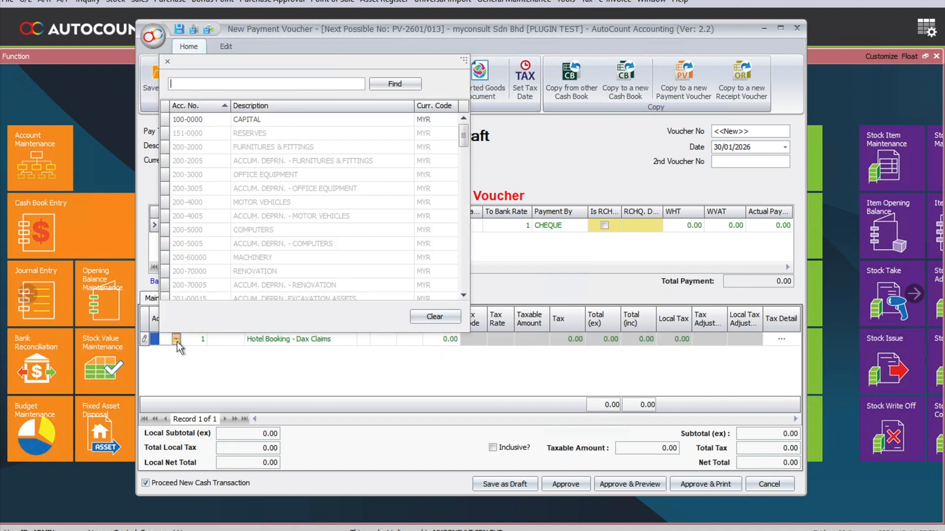
type("travel")
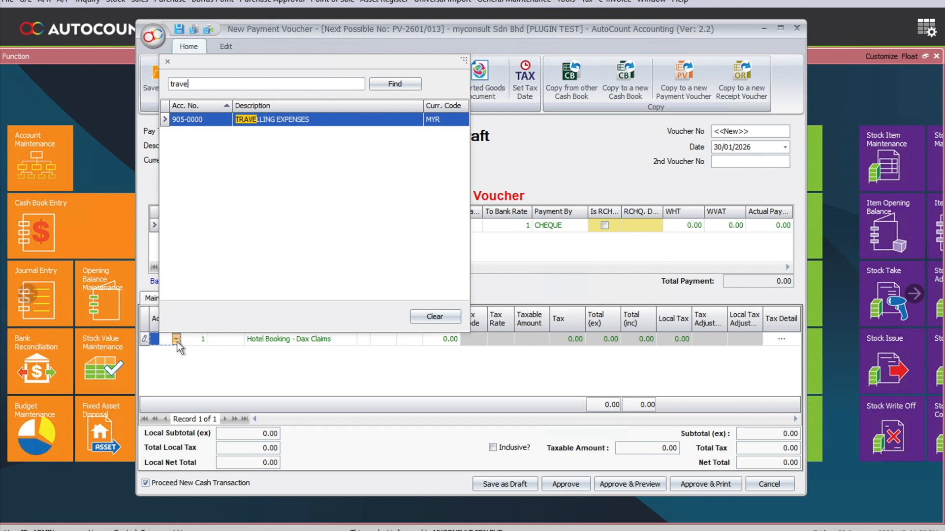
key("Return")
Set the hotel booking line's amount to 450 and approve the voucher without a cheque number.
key("Tab")
key("Tab")
key("Tab")
key("Tab")
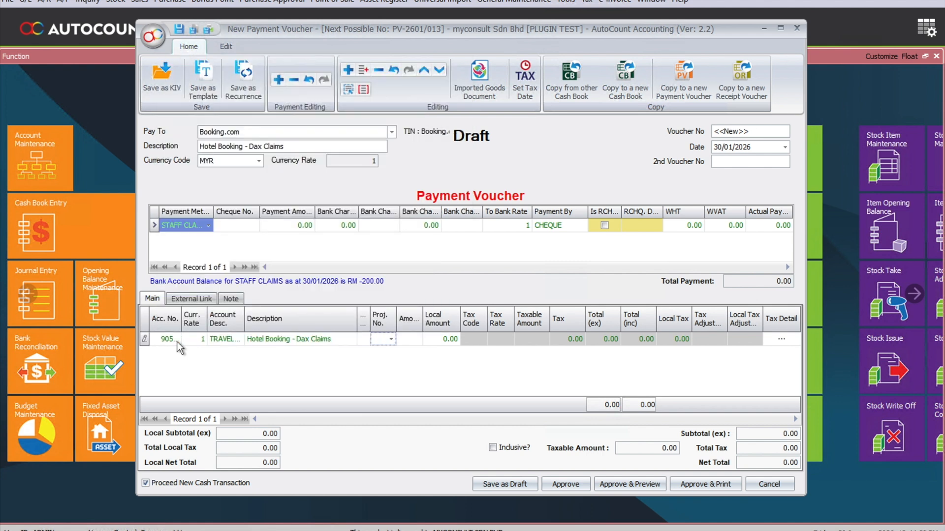
type("450")
key("Tab")
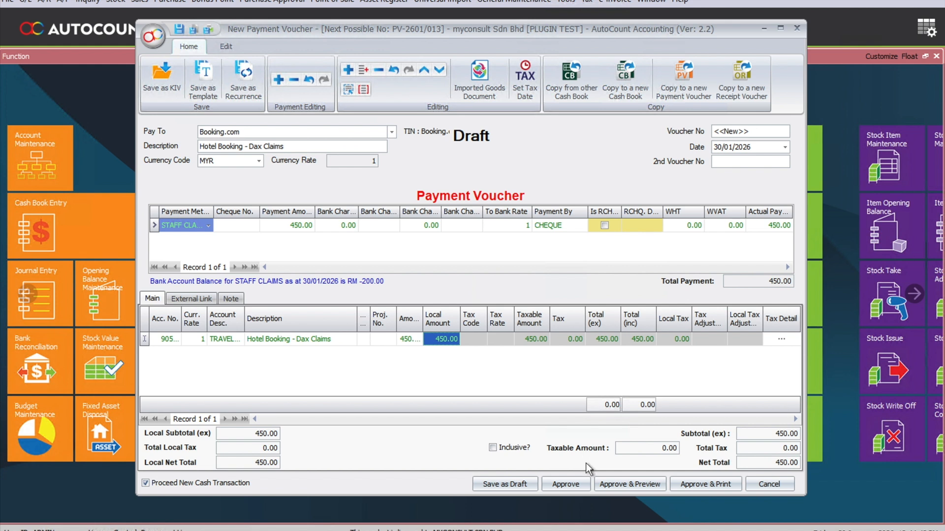
left_click(573, 484)
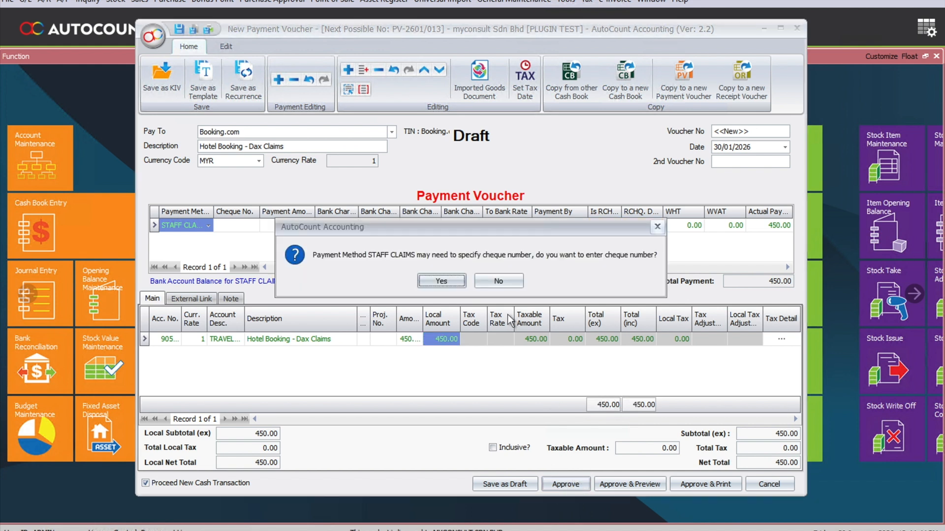
left_click(512, 286)
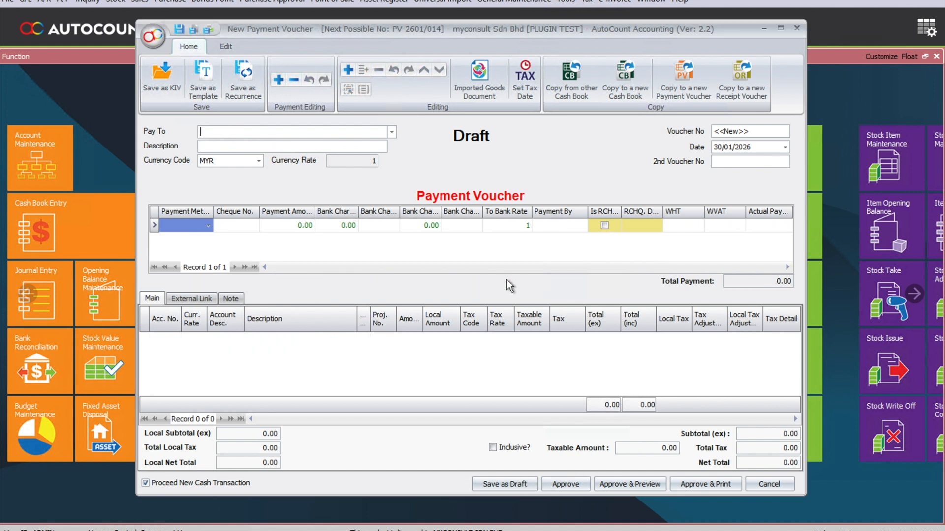
Look up the cleaner among the tax entities and choose her as payee of the next payment voucher.
left_click(391, 132)
type("ida")
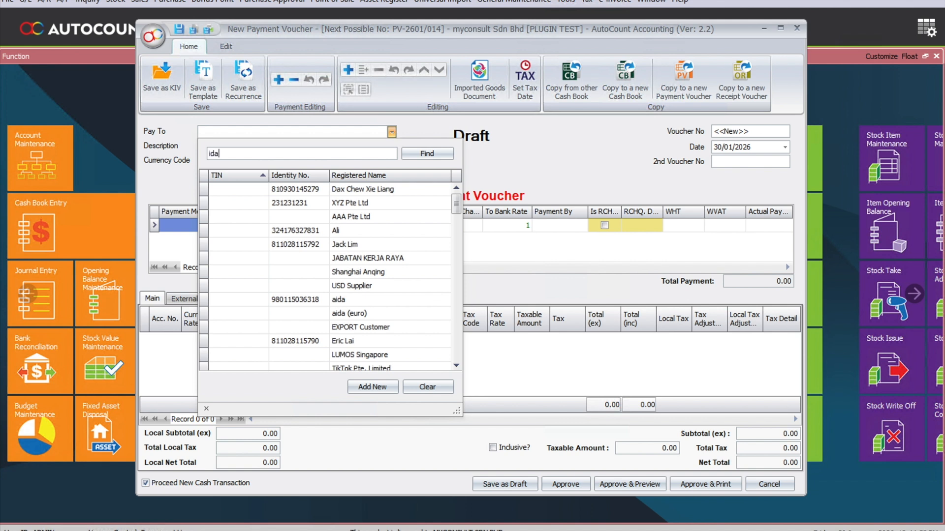
key("Return")
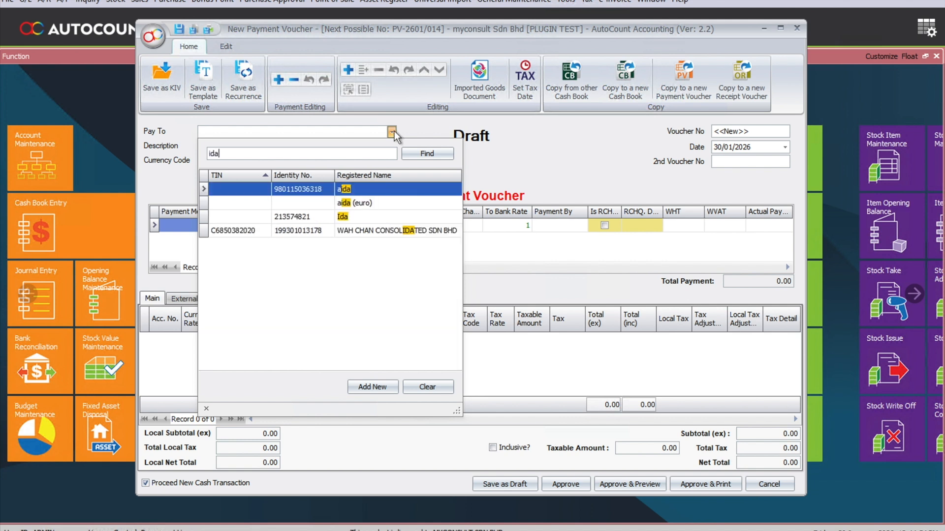
key("Down")
key("Down")
key("Return")
Describe the voucher as a cleaner expense under the staff member's claims, and choose STAFF CLAIMS as the payment method.
left_click(359, 146)
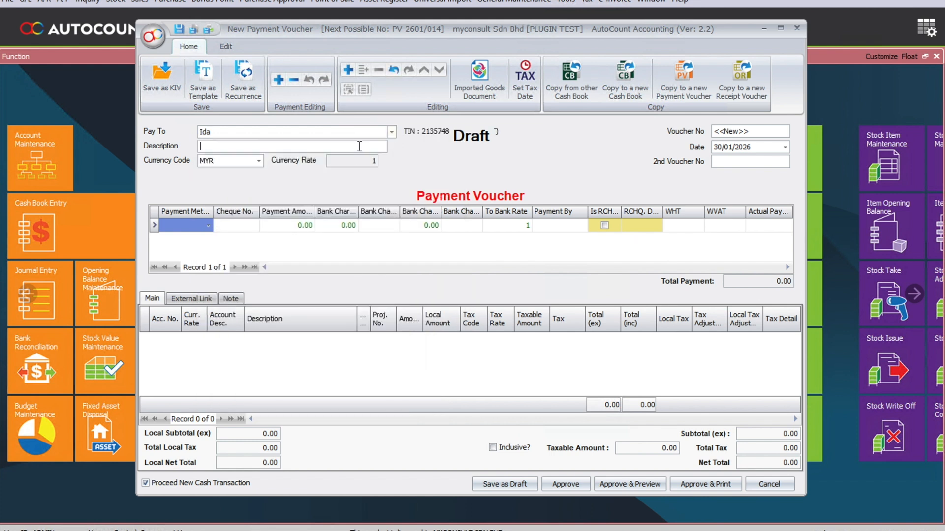
type("Cleaner ")
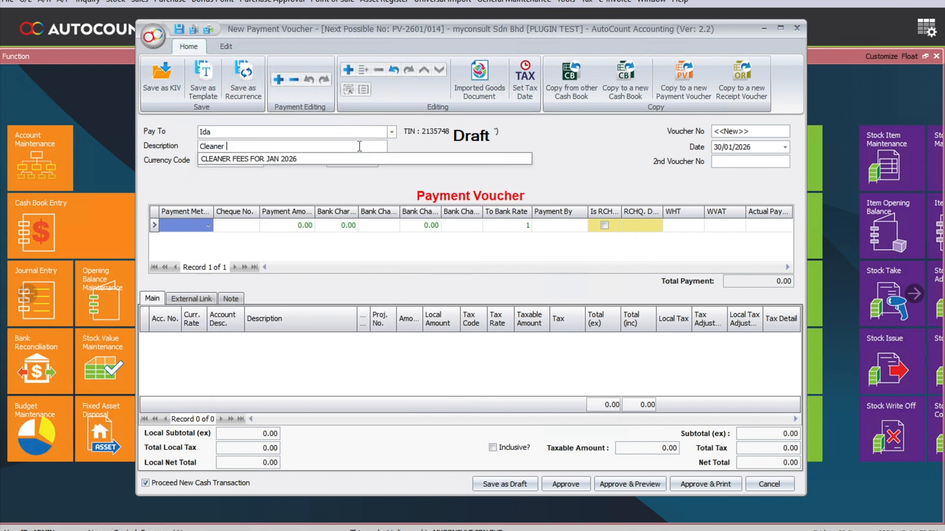
type("- Dax Claims")
key("Return")
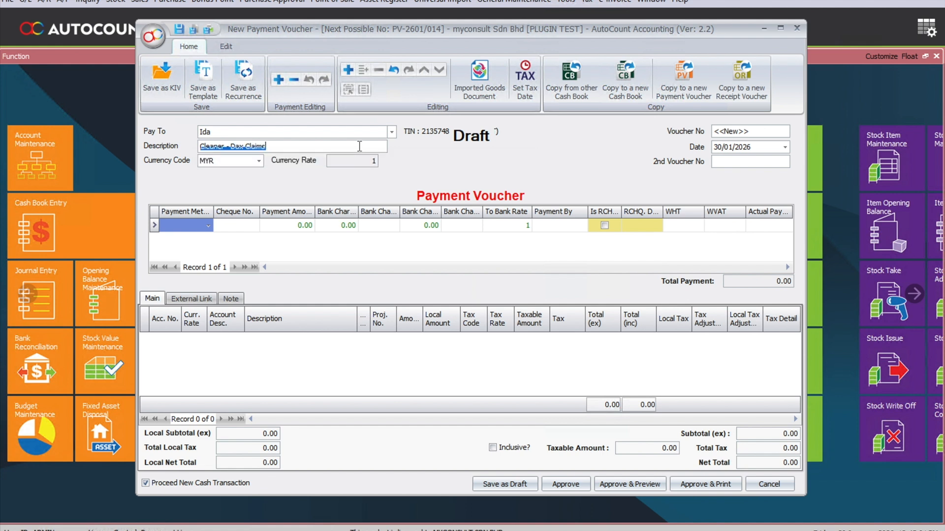
left_click(208, 227)
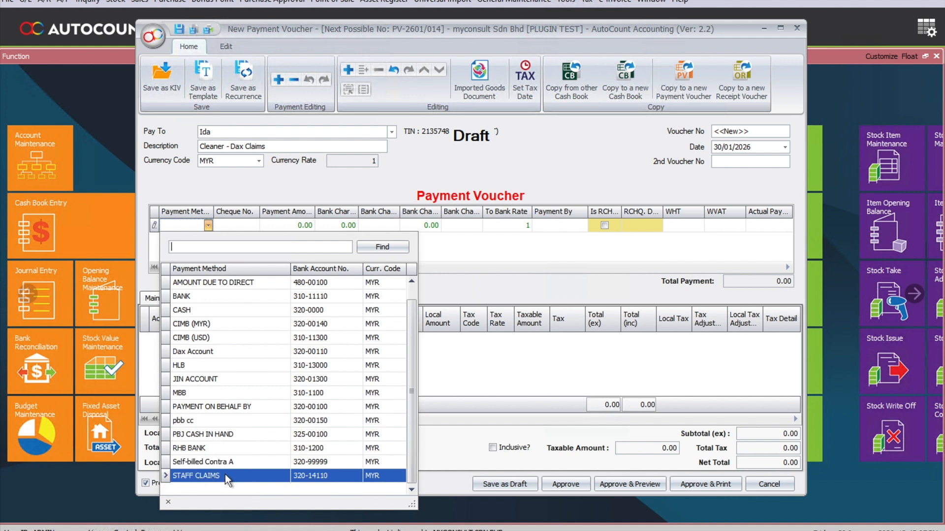
left_click(226, 475)
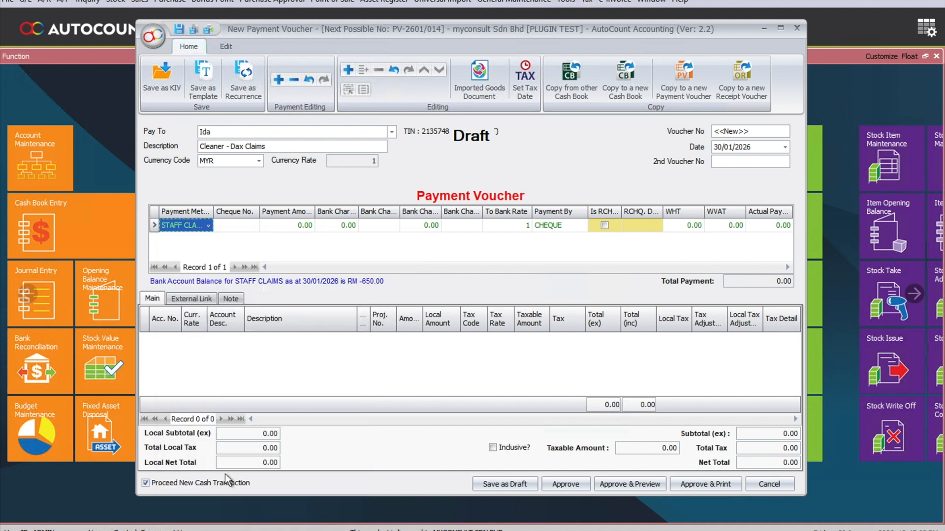
Add a detail line for the cleaner and search the account list for "cl" and "wages".
left_click(347, 71)
left_click(175, 339)
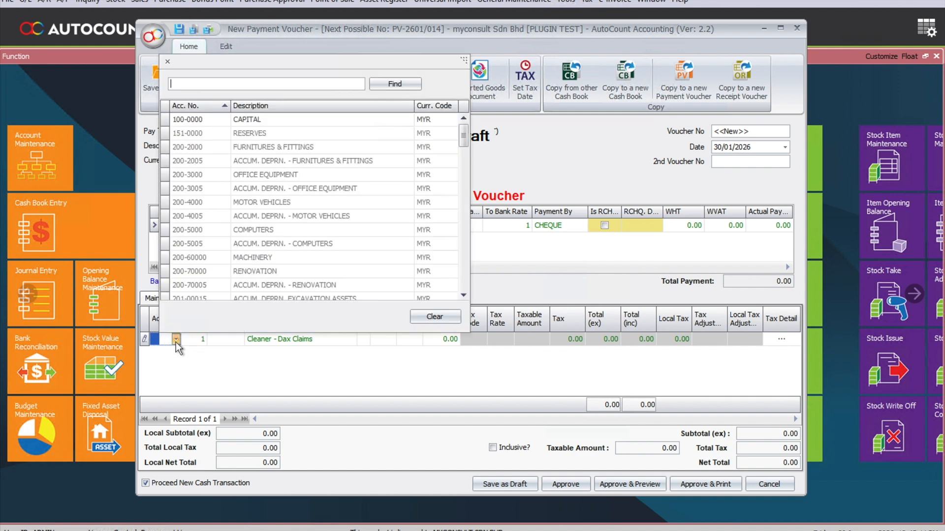
type("cl")
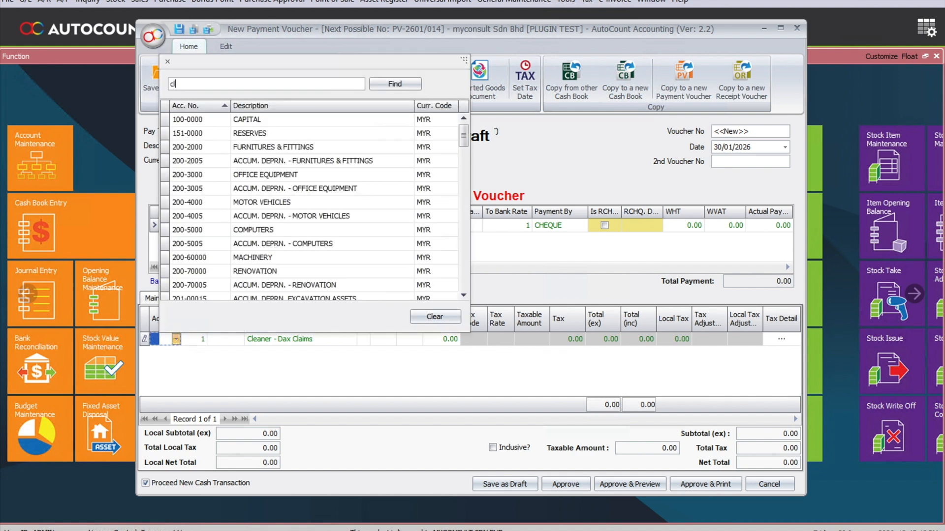
key("Down")
key("Down")
key("Down")
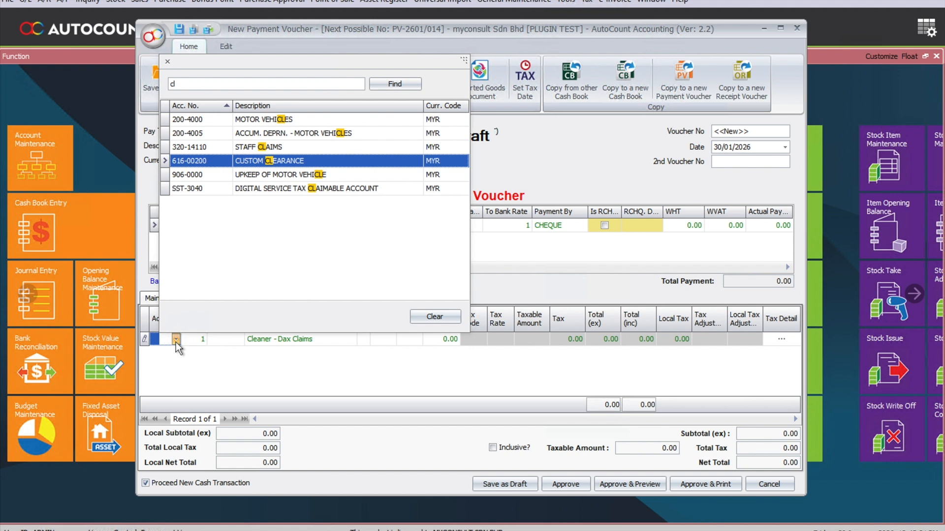
key("Up")
key("Up")
key("Up")
left_click(195, 83)
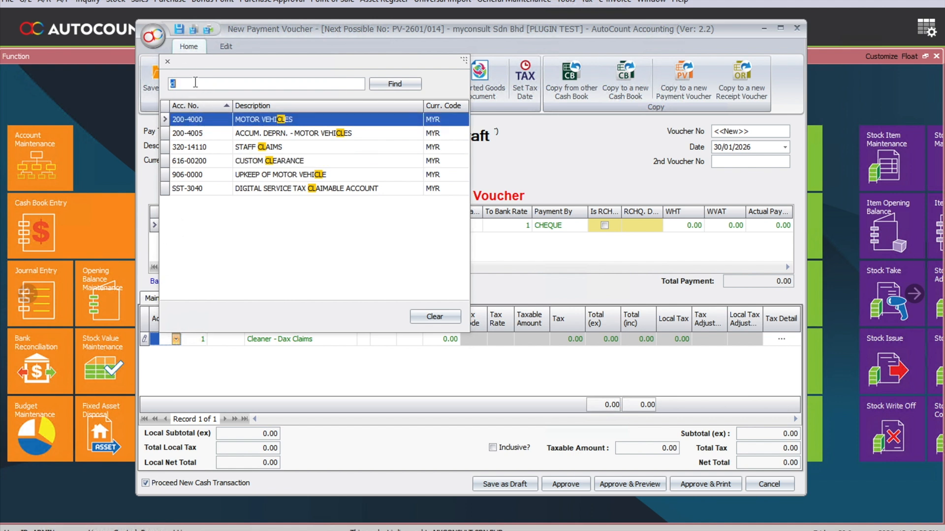
type("wages")
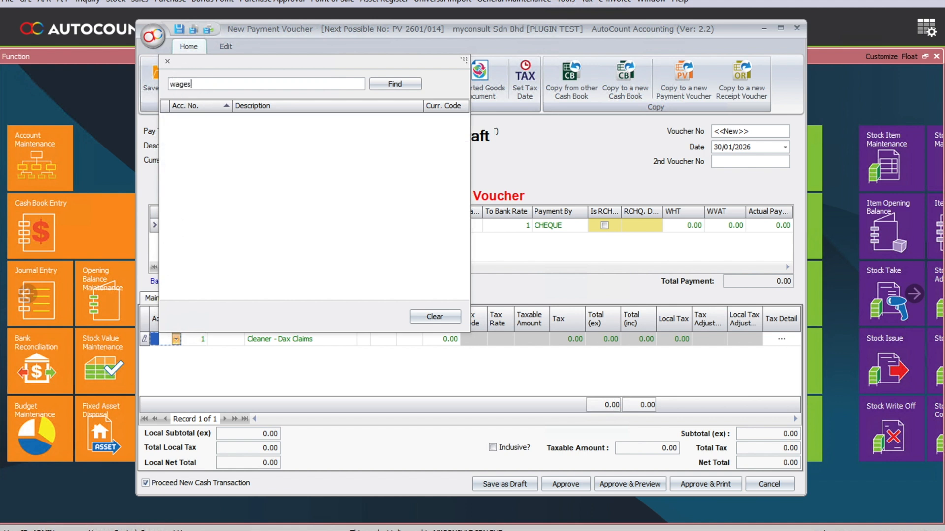
key("BackSpace")
key("BackSpace")
key("BackSpace")
key("BackSpace")
key("BackSpace")
Search the accounts for "sal" and assign the cleaner line to the SALARIES account.
type("sal")
key("Down")
key("Down")
key("Down")
key("Down")
key("Down")
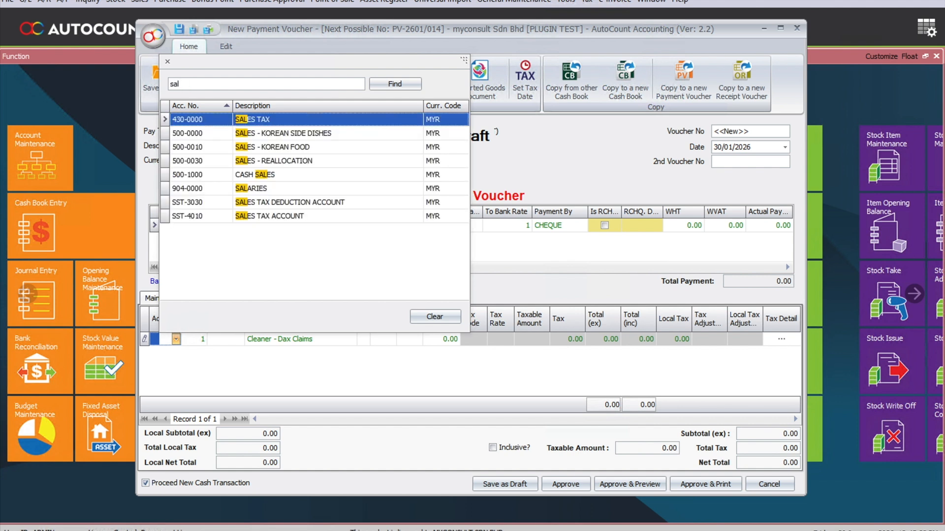
key("Return")
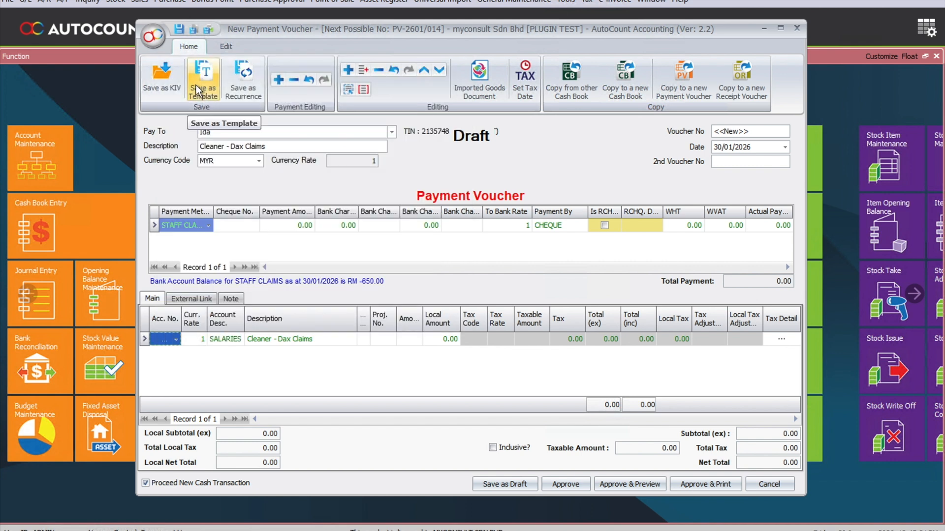
Set the cleaner line's amount to 500 and approve the voucher without a cheque number.
left_click(404, 341)
type("500")
key("Tab")
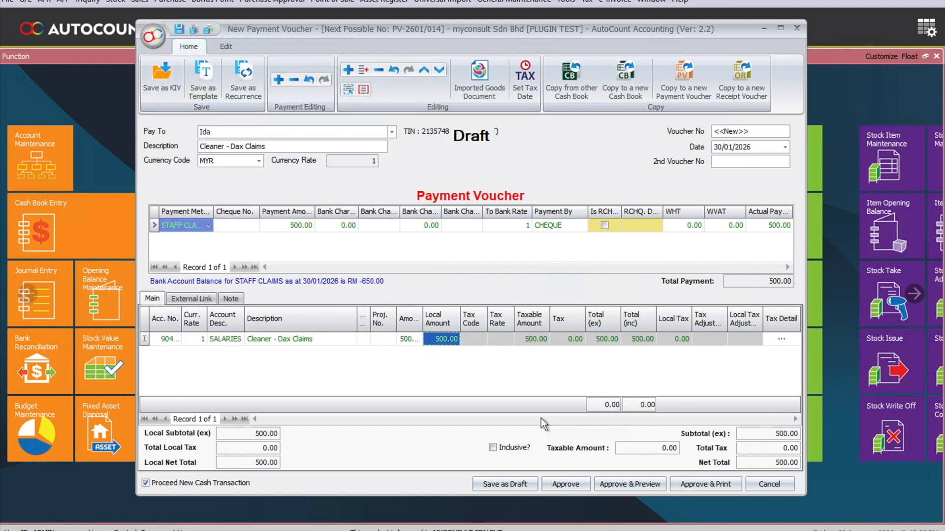
left_click(566, 484)
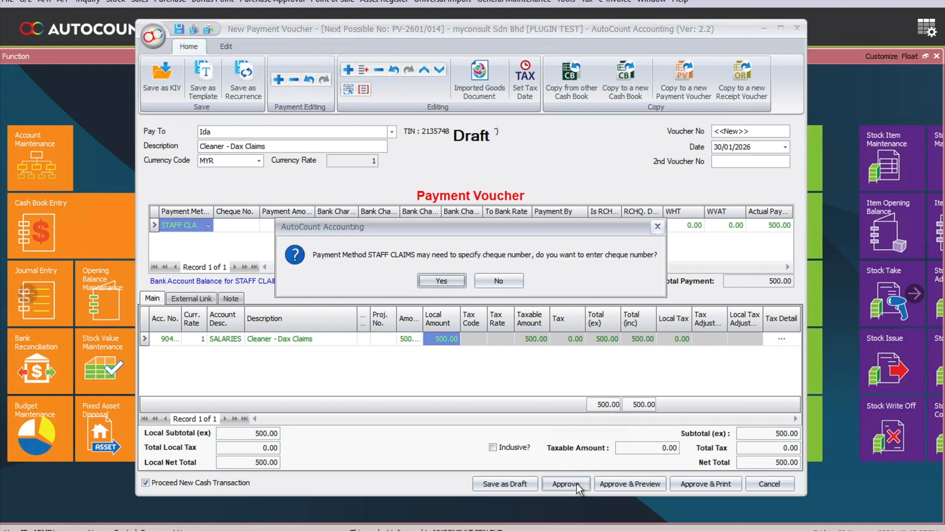
left_click(492, 281)
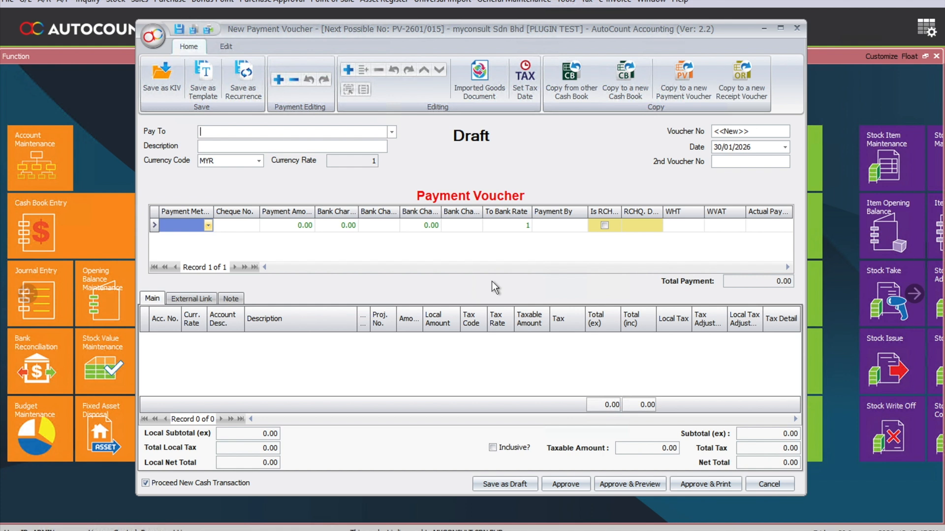
Enter the claiming staff member's name as payee of the new voucher and describe it as that person's claims.
type("Dax")
key("Return")
left_click(273, 145)
type("Dax Claims")
key("Tab")
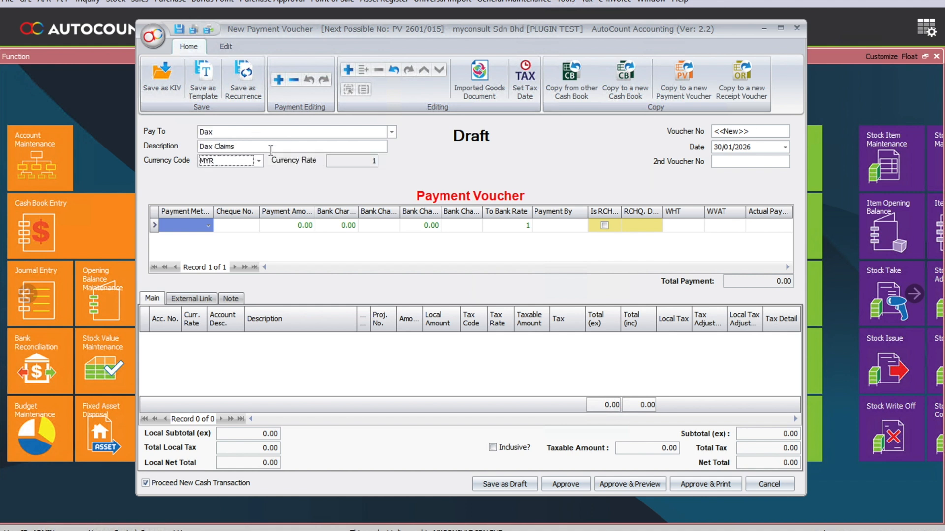
Choose CIMB (MYR) as the payment method and assign a new detail line to the staff claims account.
left_click(207, 226)
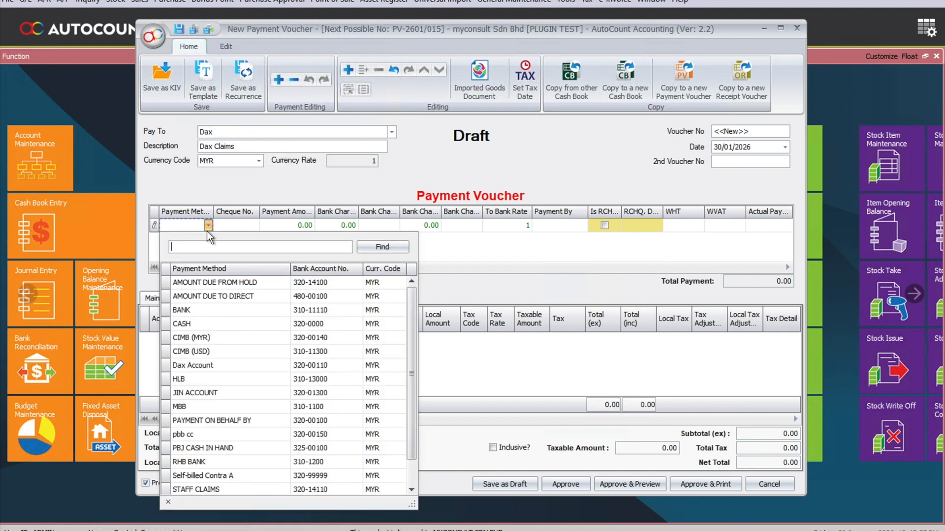
left_click(211, 338)
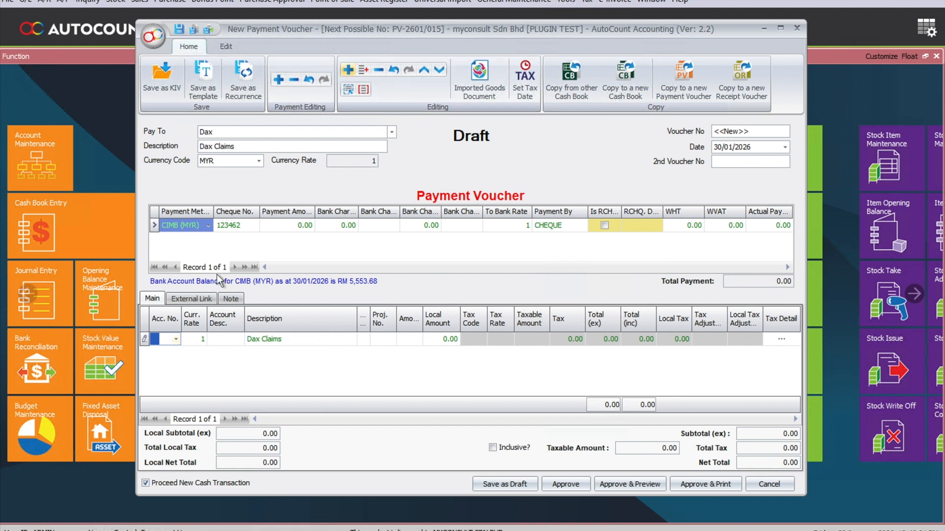
left_click(176, 339)
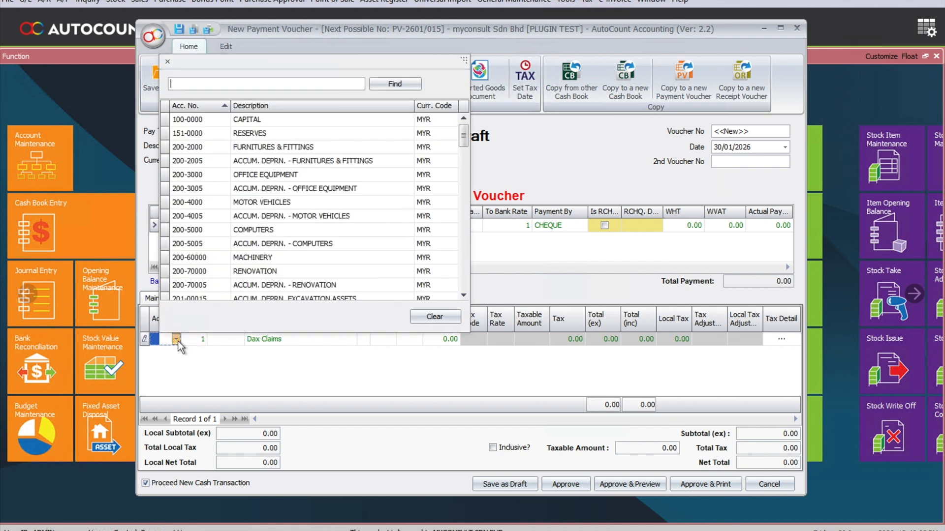
type("staff")
key("Return")
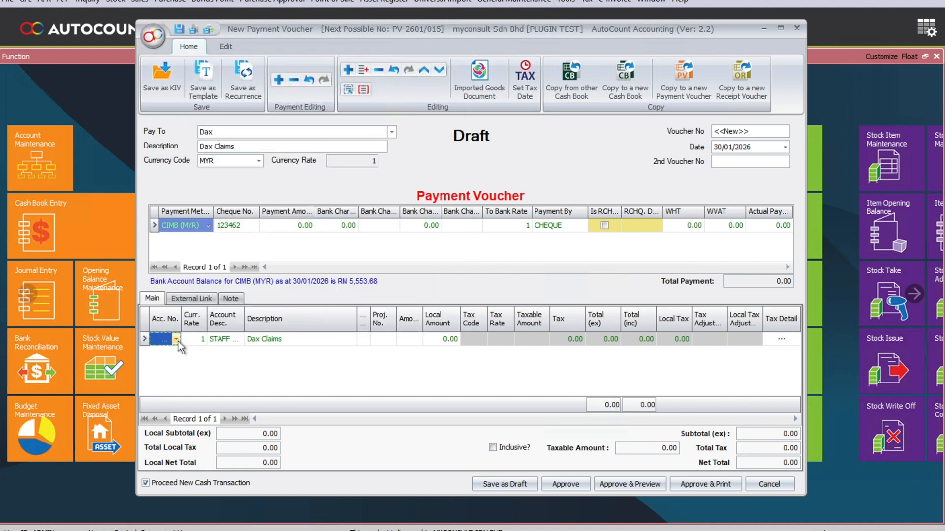
Set the staff claims line's amount to 1150 and approve the reimbursement voucher.
key("Tab")
key("Tab")
key("Tab")
key("Tab")
key("Tab")
key("Tab")
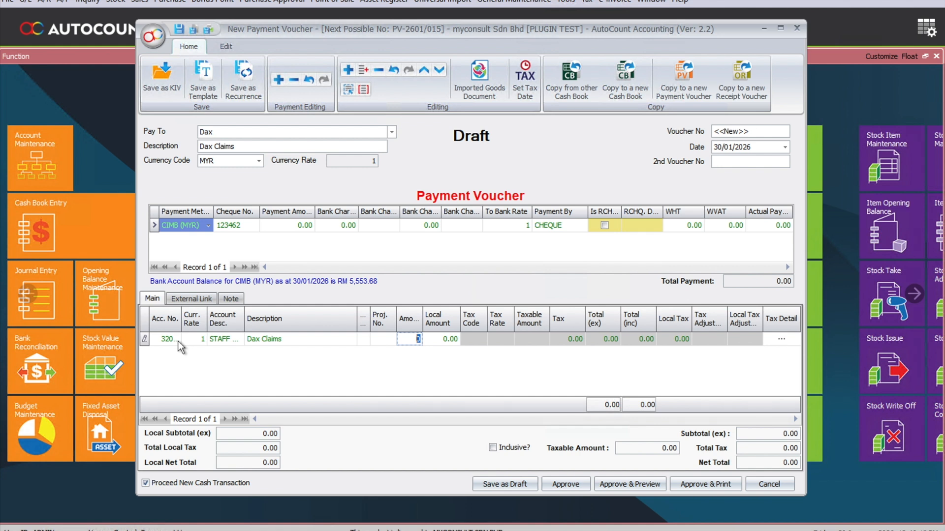
type("1150")
left_click(573, 483)
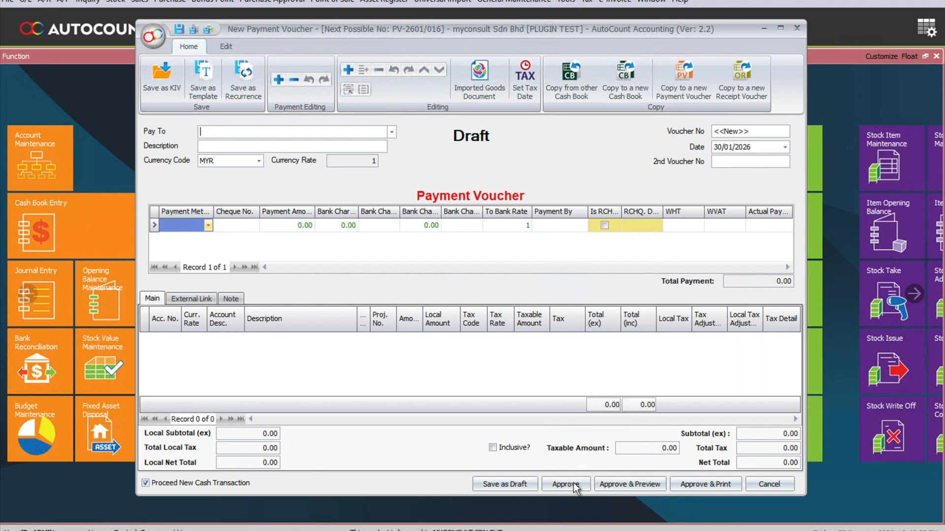
Close the blank voucher, open the general ledger report and filter it by range to the STAFF CLAIMS account only.
left_click(772, 482)
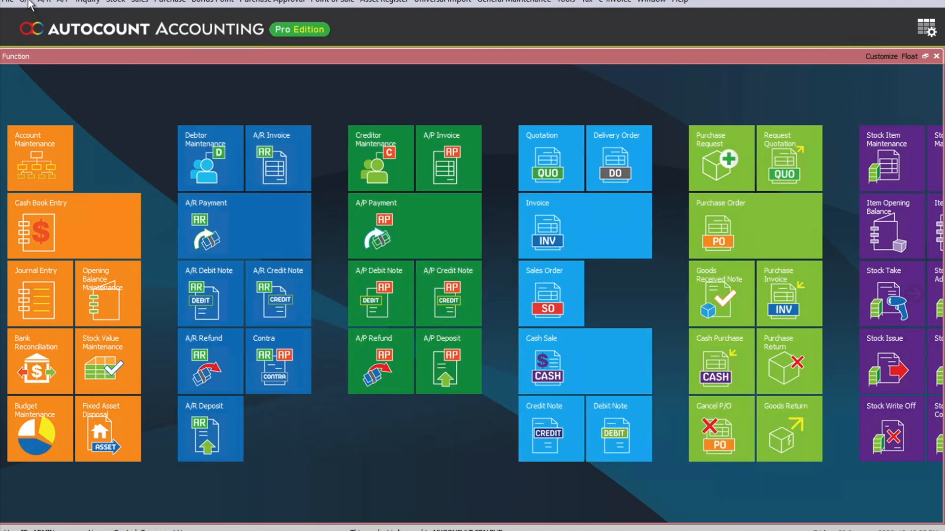
left_click(27, 2)
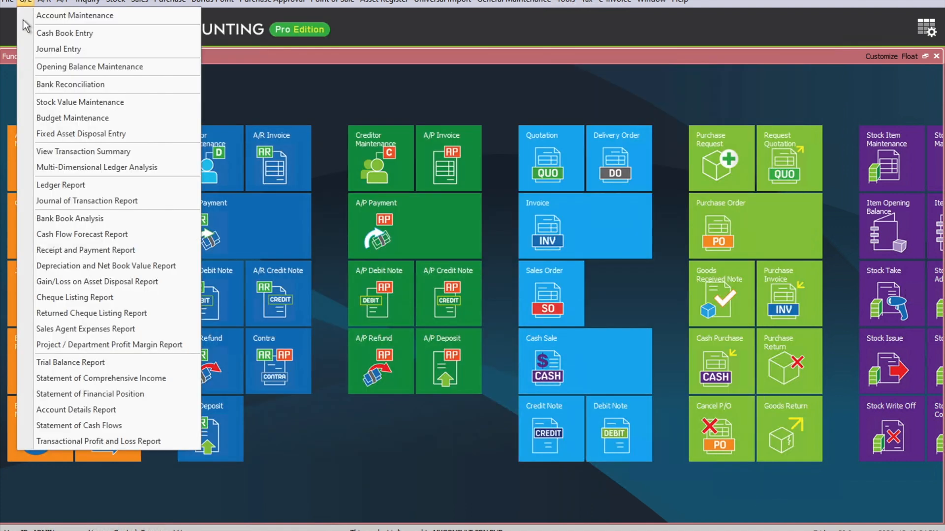
left_click(88, 184)
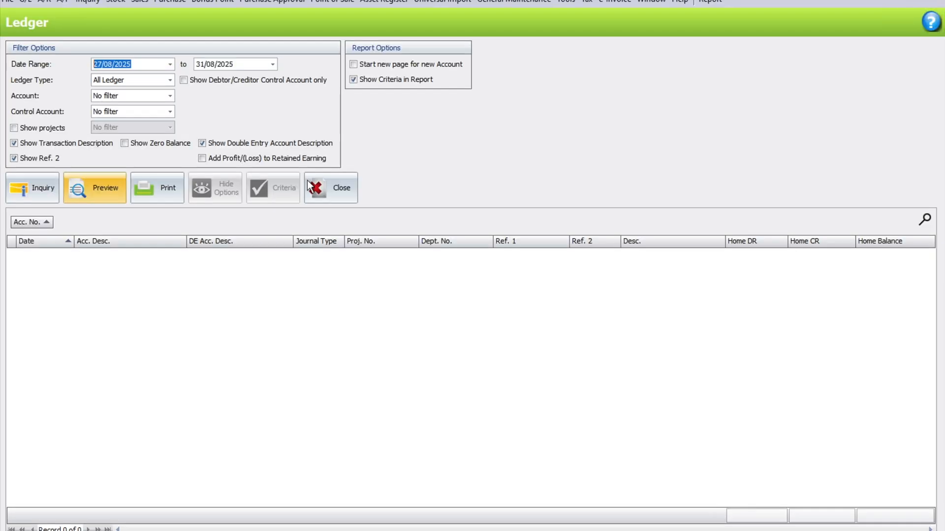
left_click(139, 95)
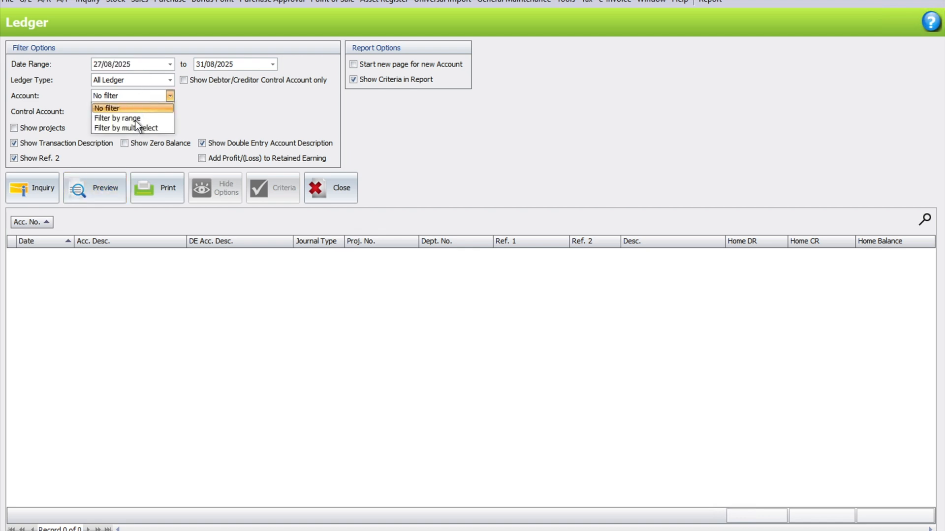
left_click(135, 120)
left_click(221, 99)
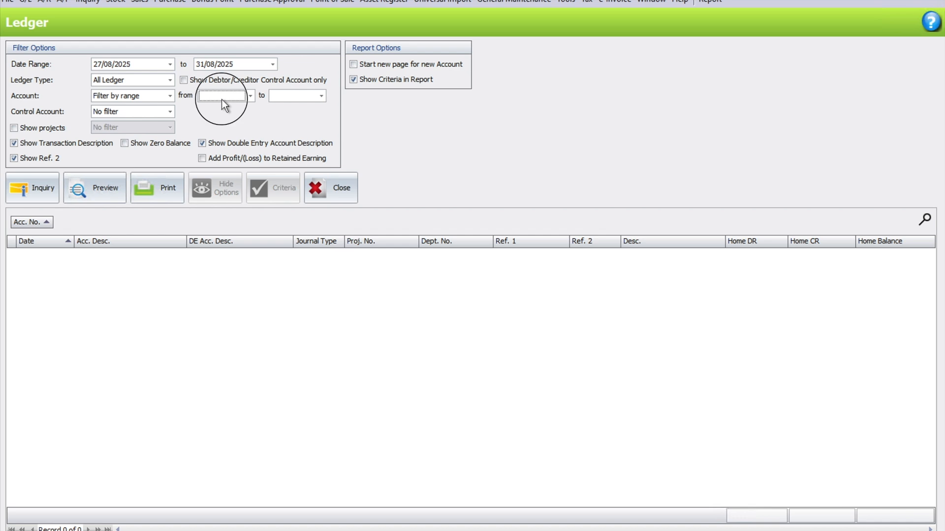
type("staff")
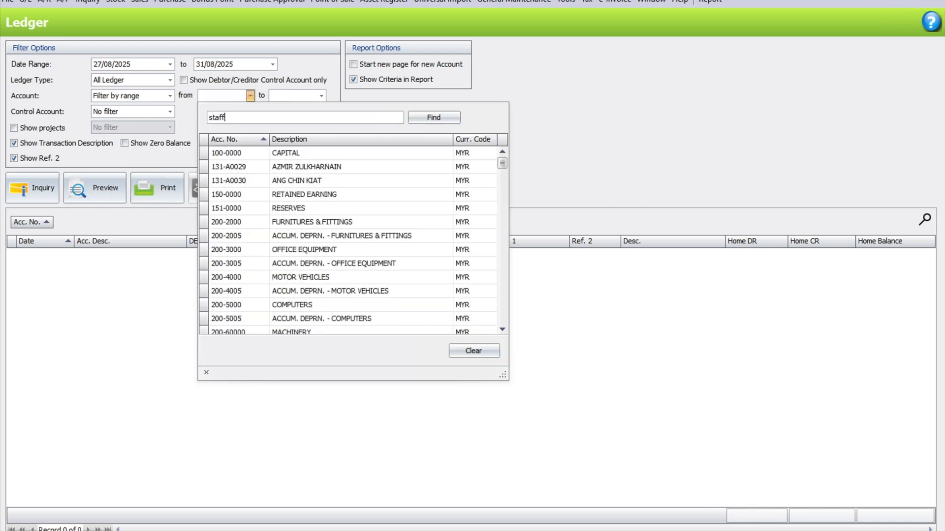
key("Down")
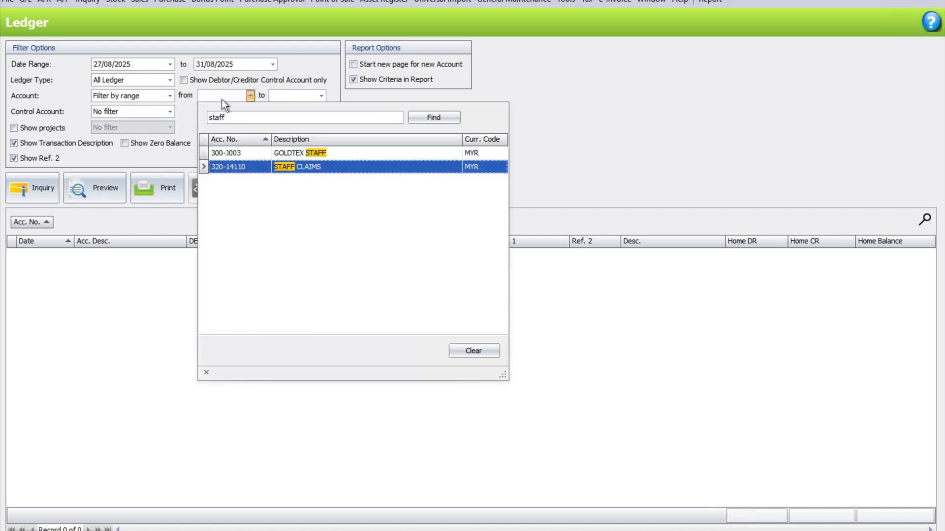
key("Return")
Run the ledger inquiry for 30/01/2026 only and check the reimbursement entry against the staff claims balance.
left_click(117, 64)
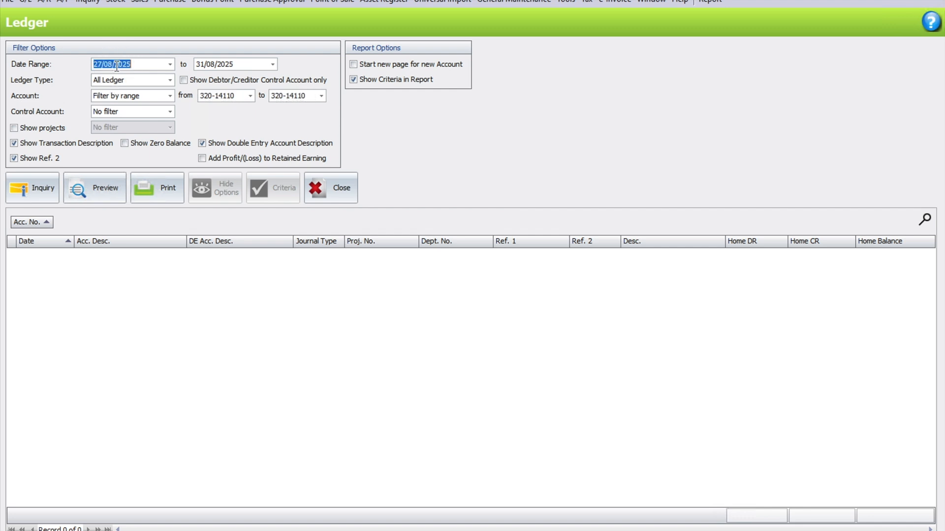
type("30")
key("Tab")
type("30")
key("Tab")
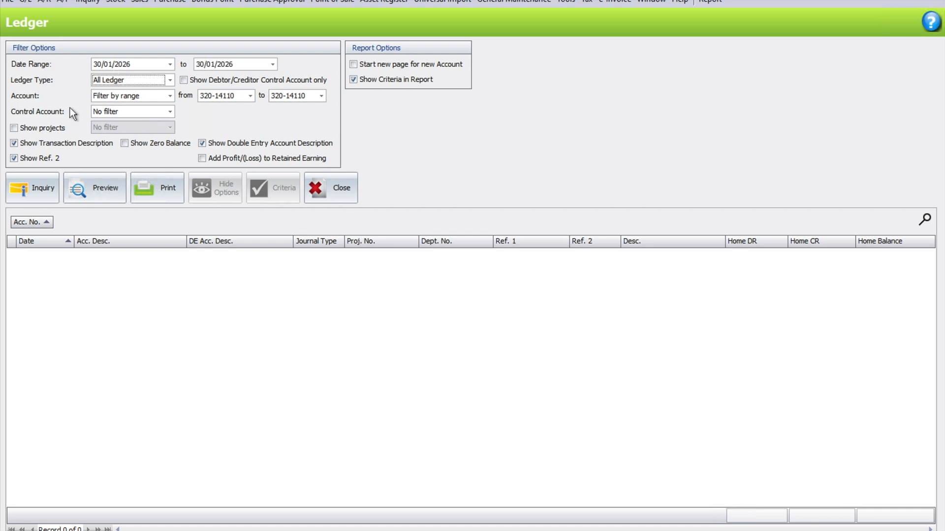
left_click(34, 199)
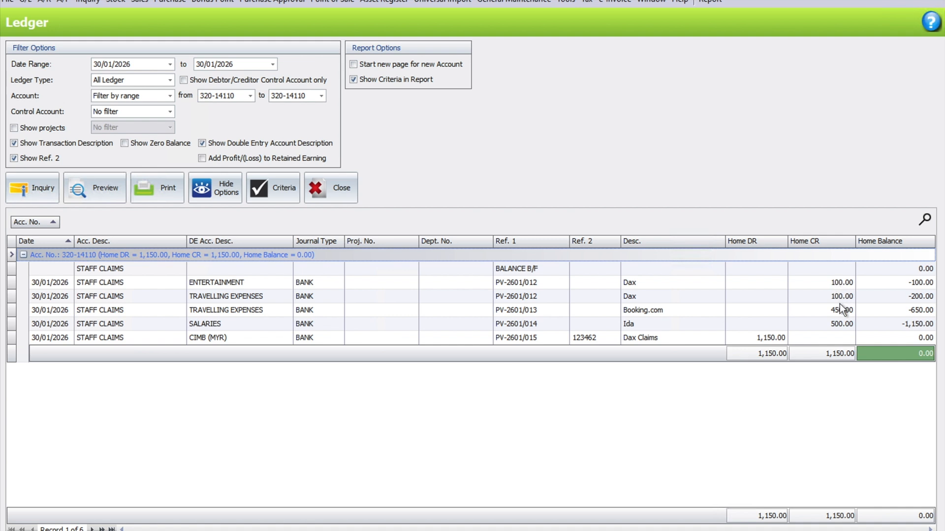
left_click(766, 340)
left_click(881, 341)
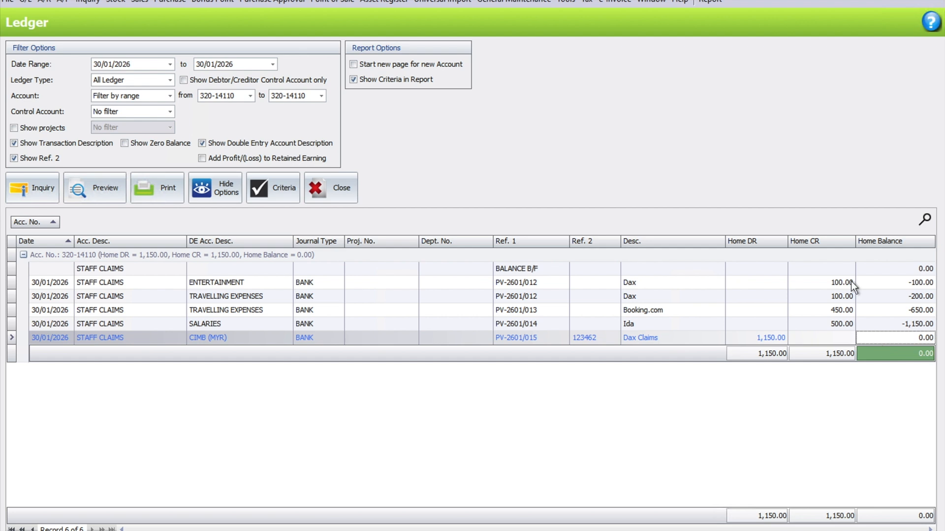
Open the self-billed e-invoice documents and start a new self-billed invoice.
left_click(608, 2)
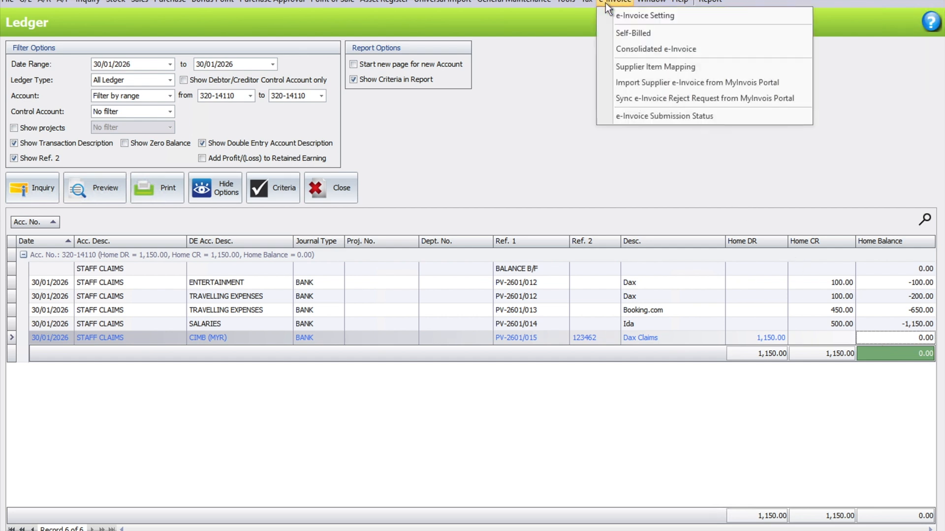
left_click(620, 33)
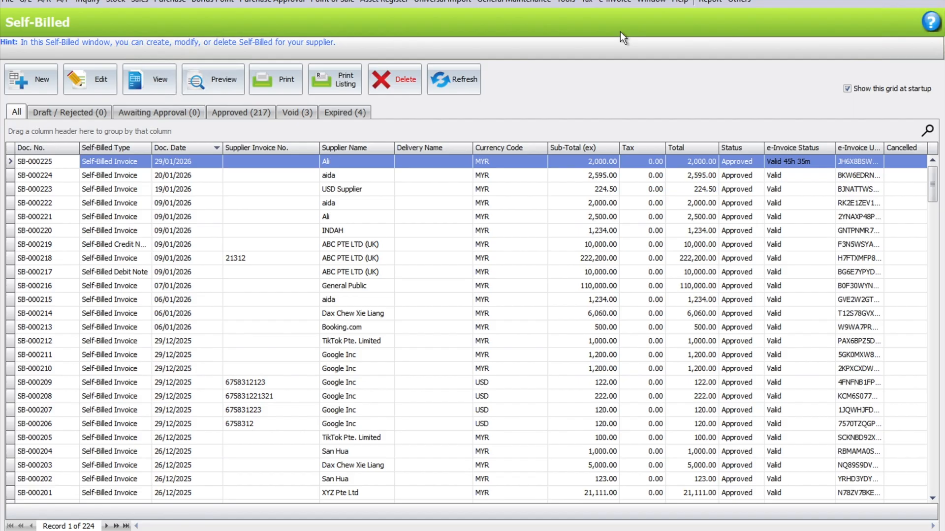
left_click(28, 87)
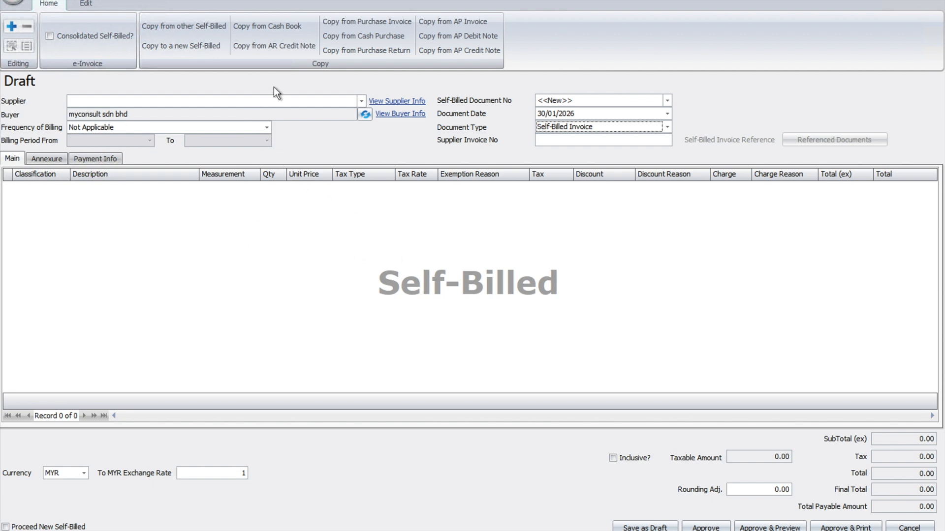
Start copying from the cash book and search for records dated 30/01/2026 with a multi-select date filter.
left_click(276, 28)
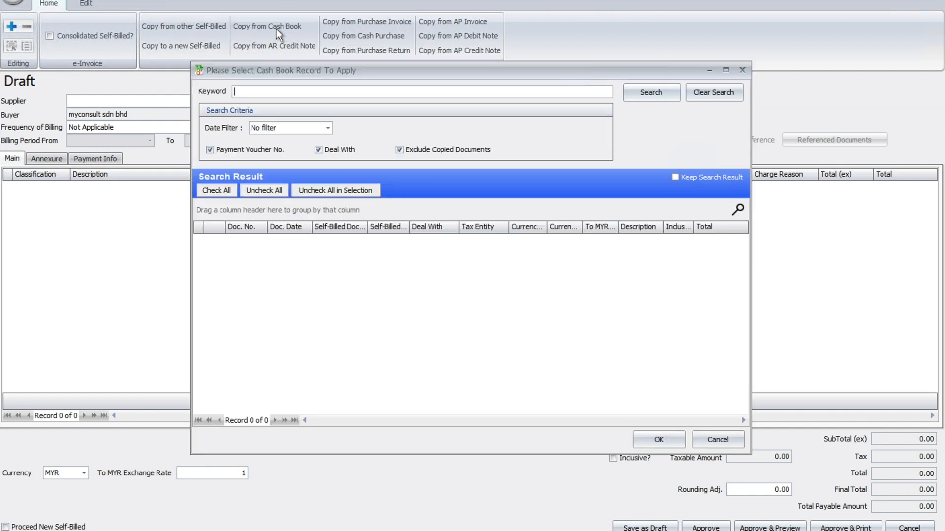
left_click(327, 128)
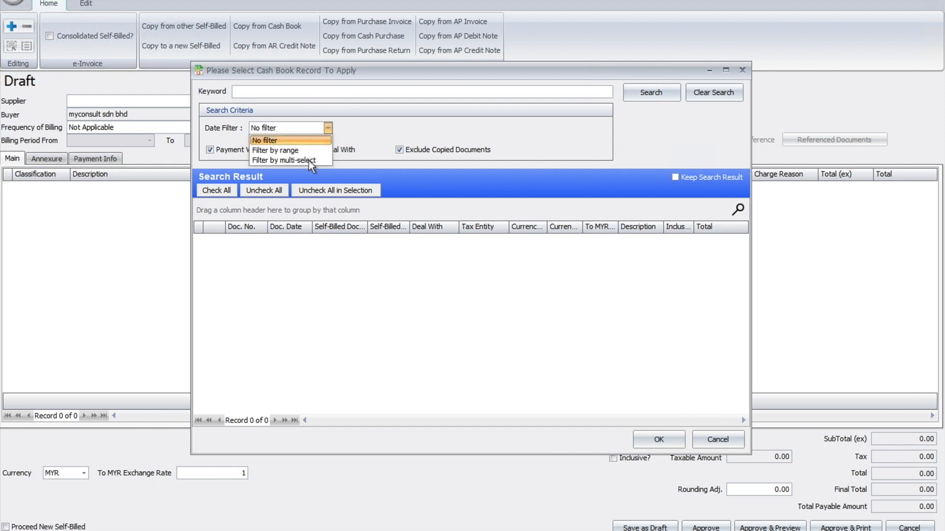
left_click(296, 160)
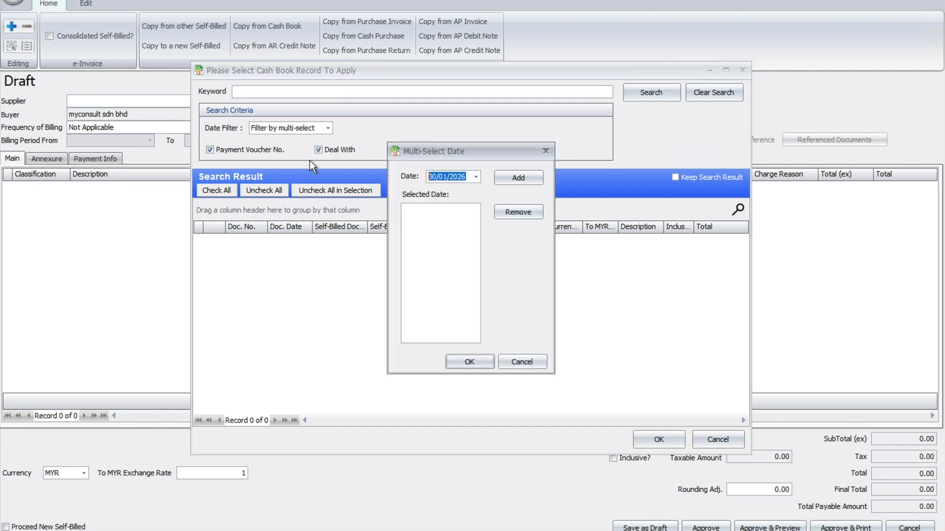
left_click(516, 186)
left_click(459, 362)
left_click(657, 93)
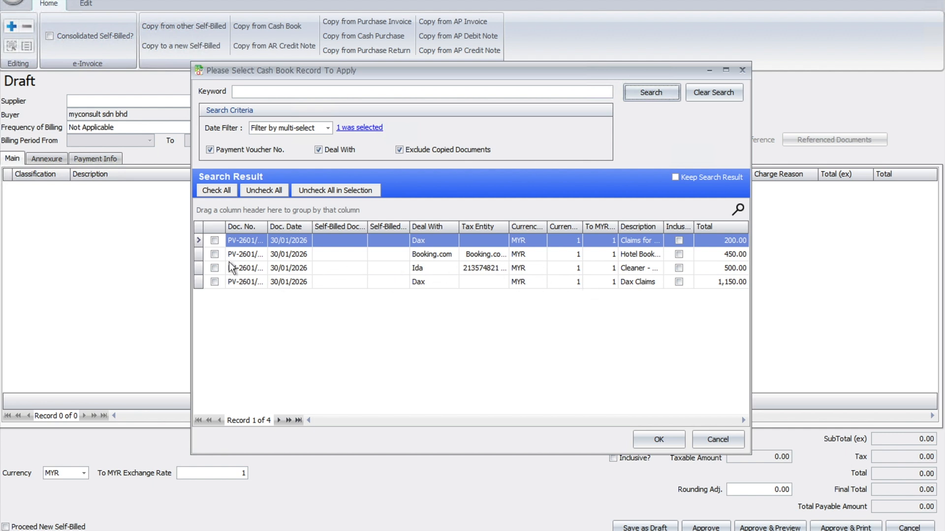
Select the Booking.com and cleaner vouchers and generate multiple self-billed drafts split by document.
left_click(214, 254)
left_click(215, 267)
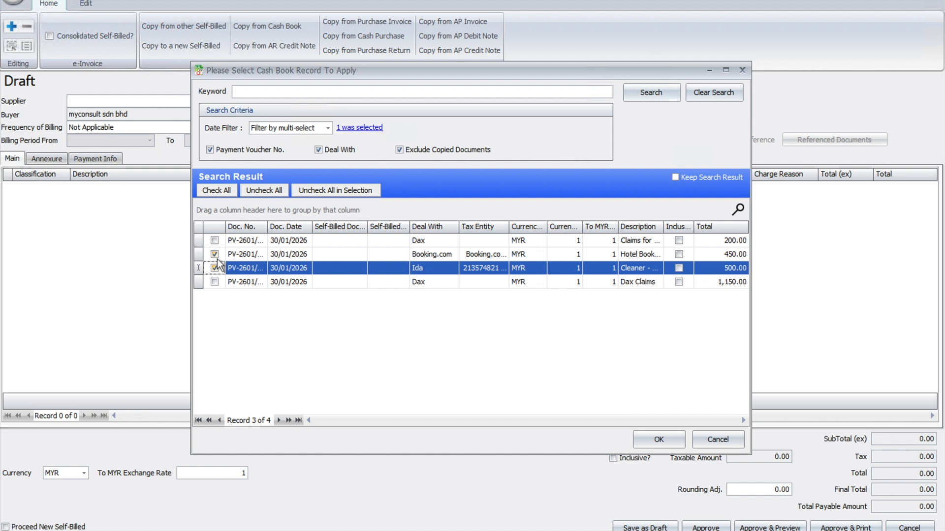
left_click(639, 439)
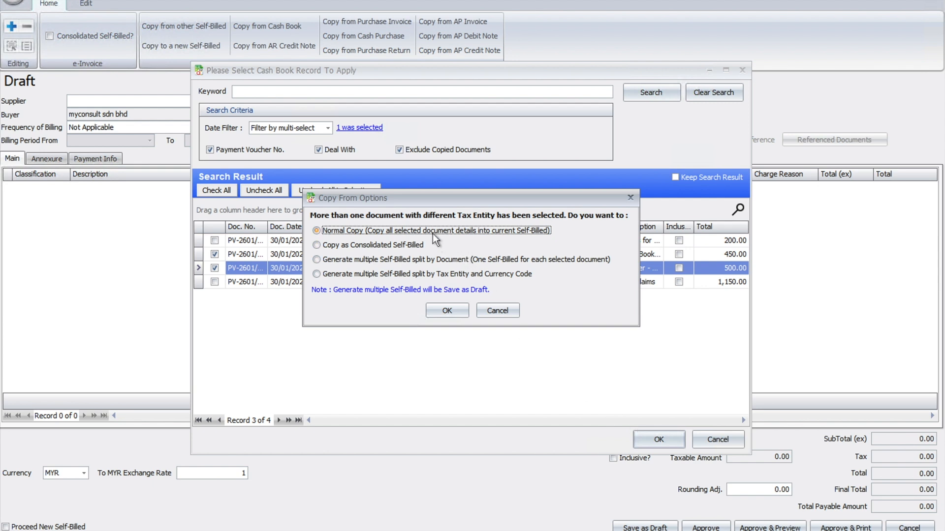
left_click_drag(441, 203, 470, 218)
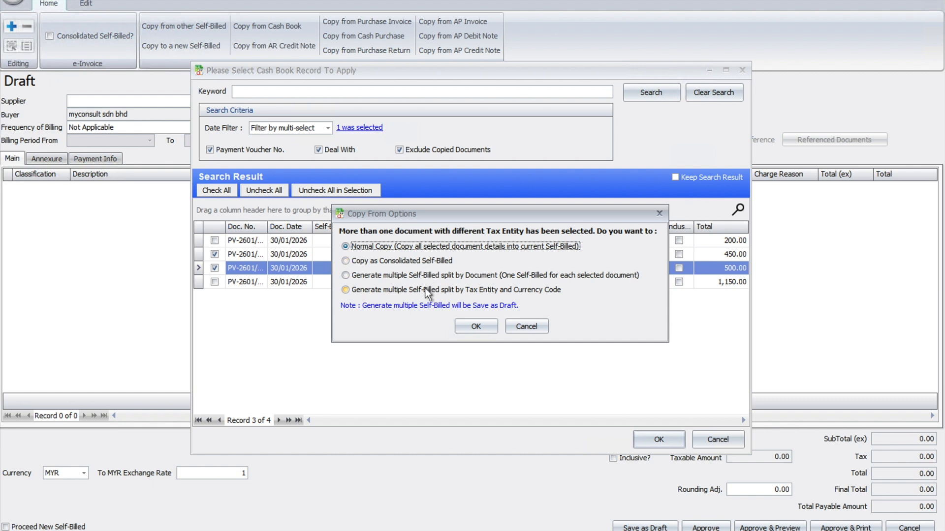
left_click(427, 276)
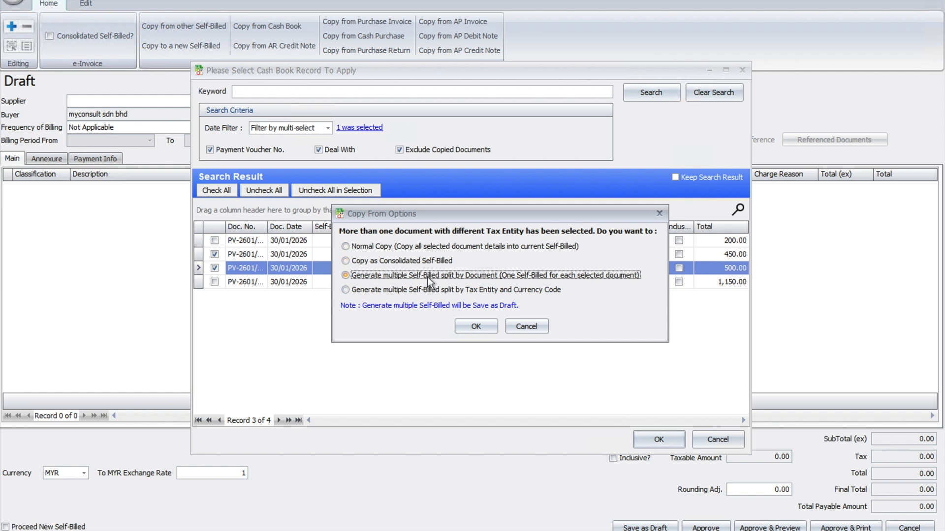
left_click(429, 290)
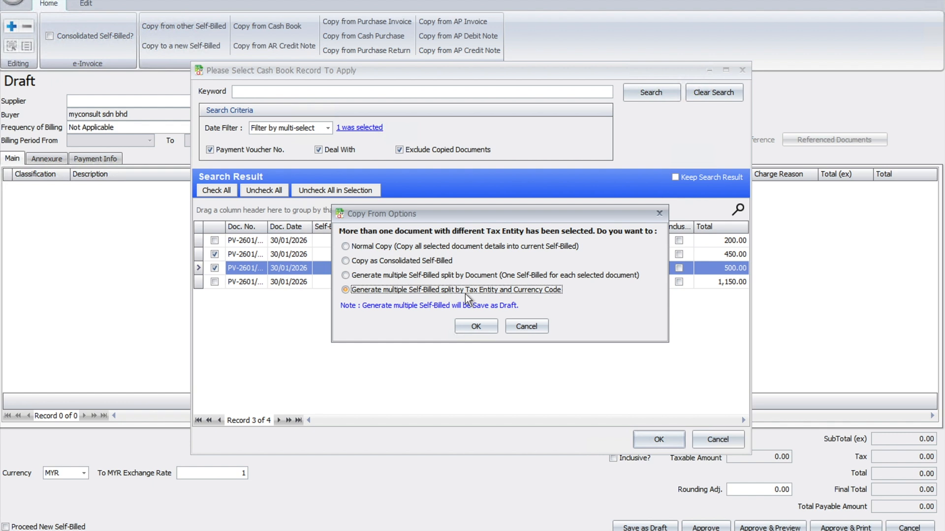
left_click(362, 278)
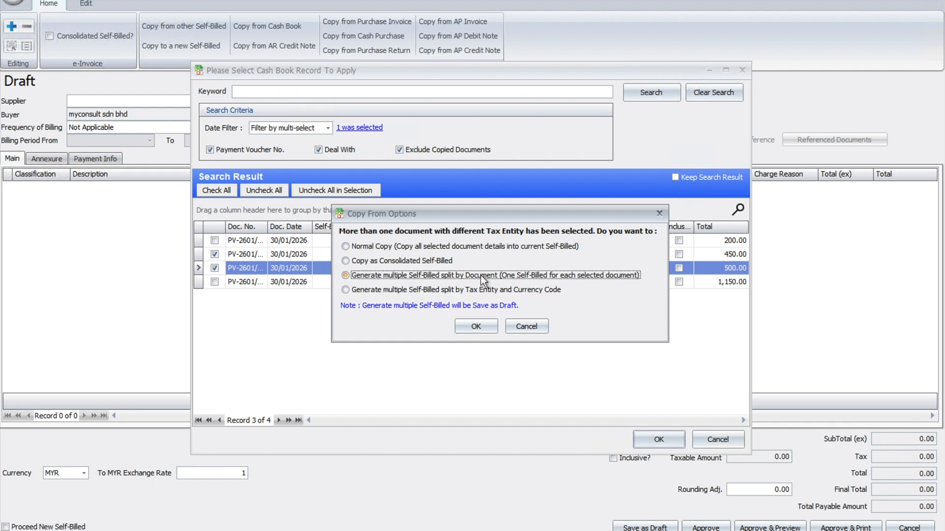
left_click(477, 327)
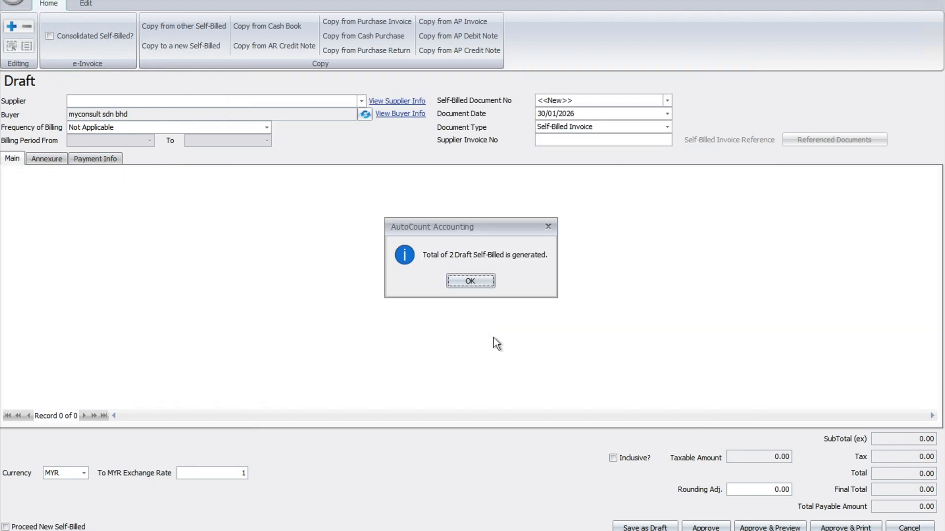
left_click(482, 283)
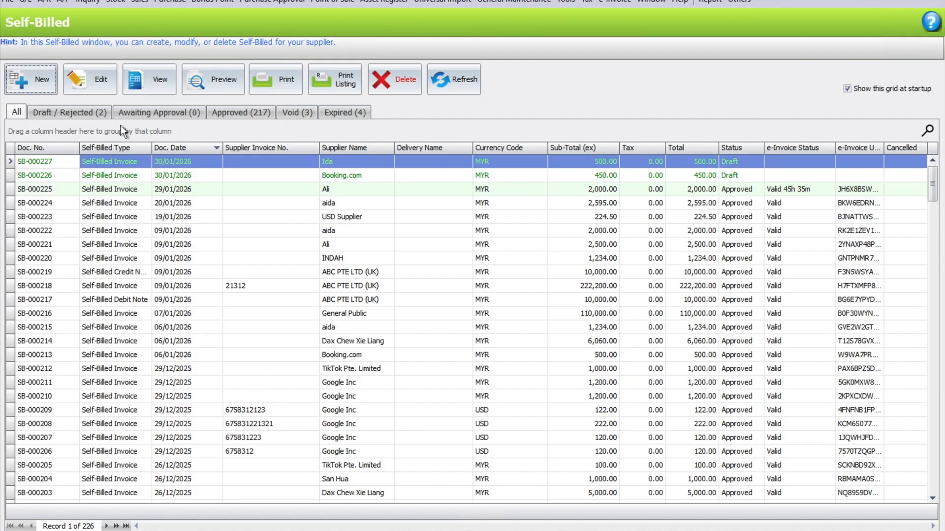
Edit the Booking.com draft, review the classification options while keeping 035, and approve the self-billed invoice.
left_click(97, 119)
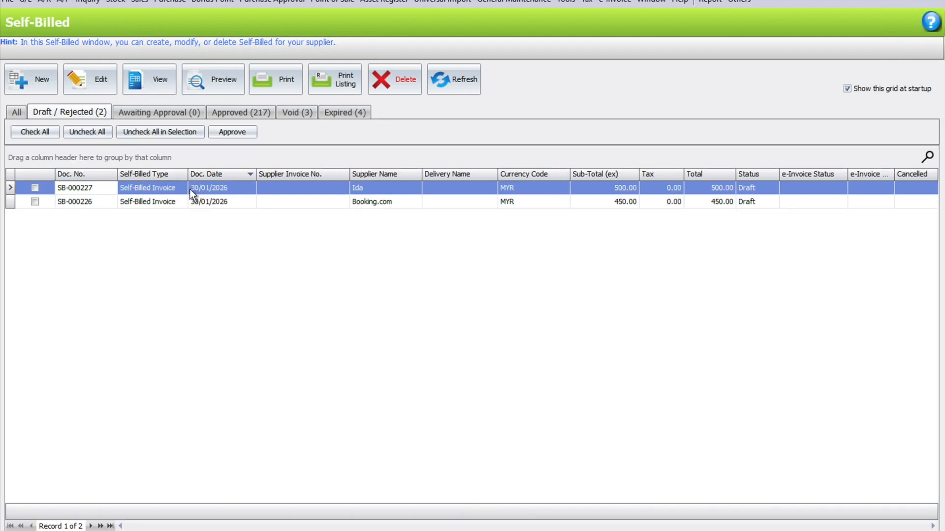
left_click(173, 201)
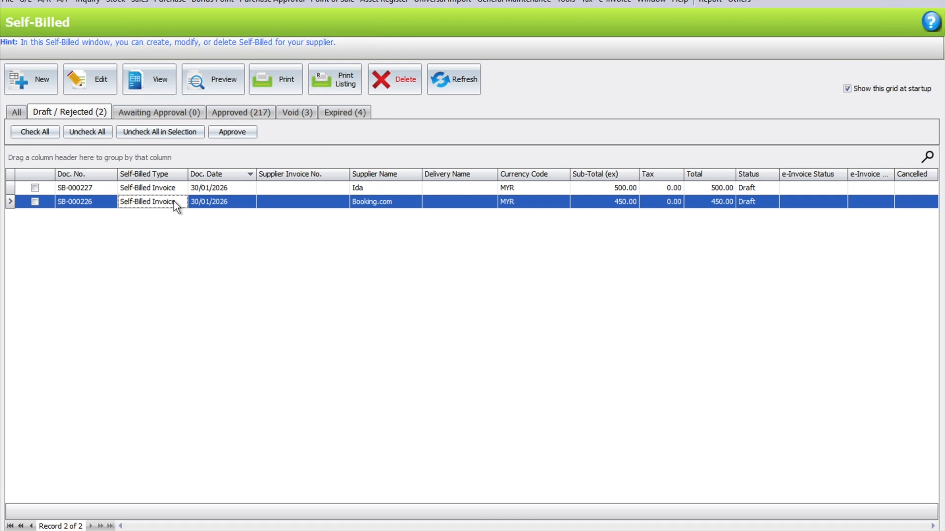
double_click(174, 201)
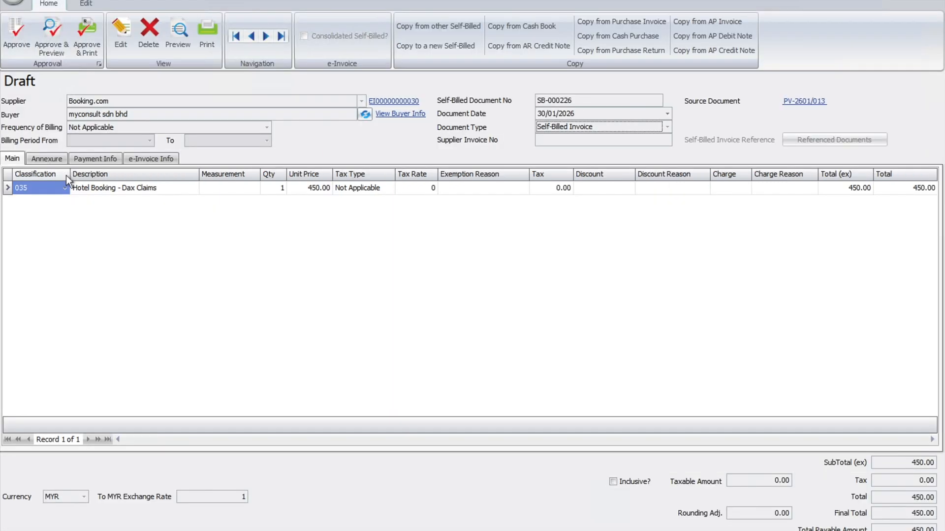
left_click(122, 35)
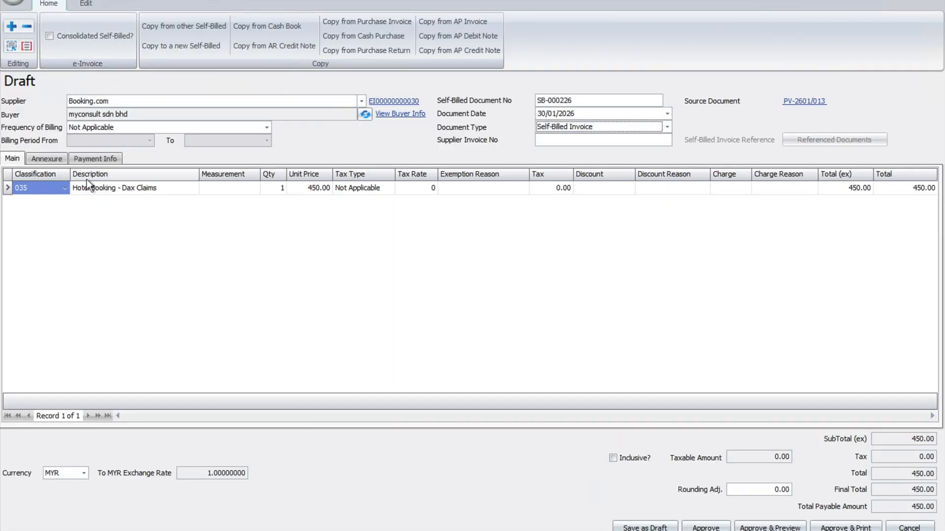
left_click(65, 188)
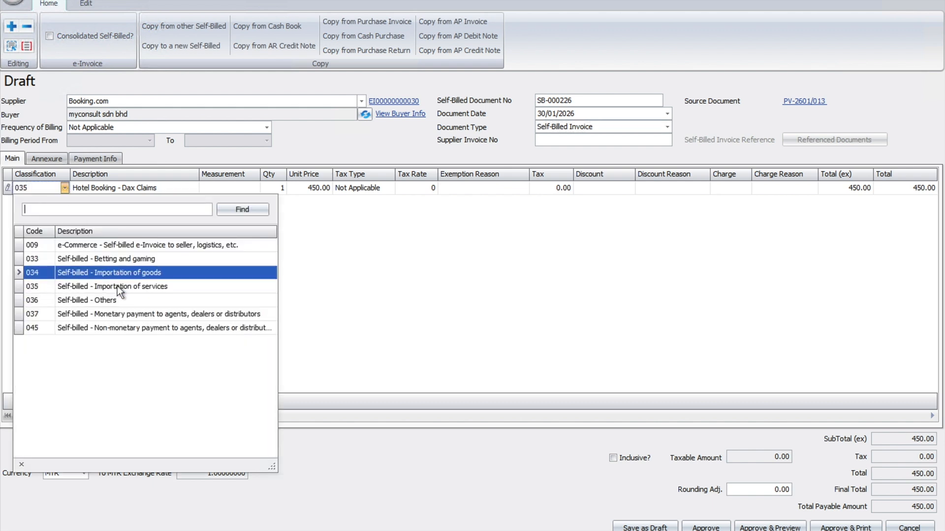
left_click(533, 273)
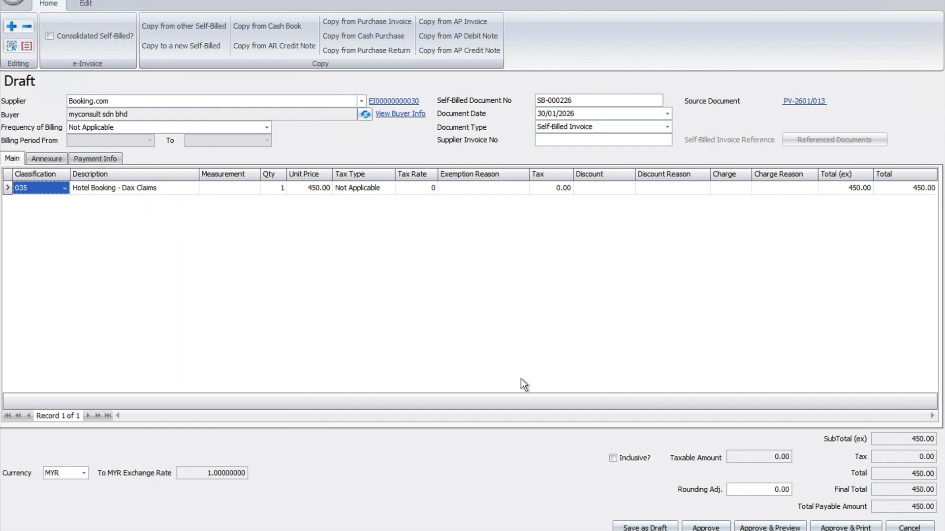
left_click(718, 528)
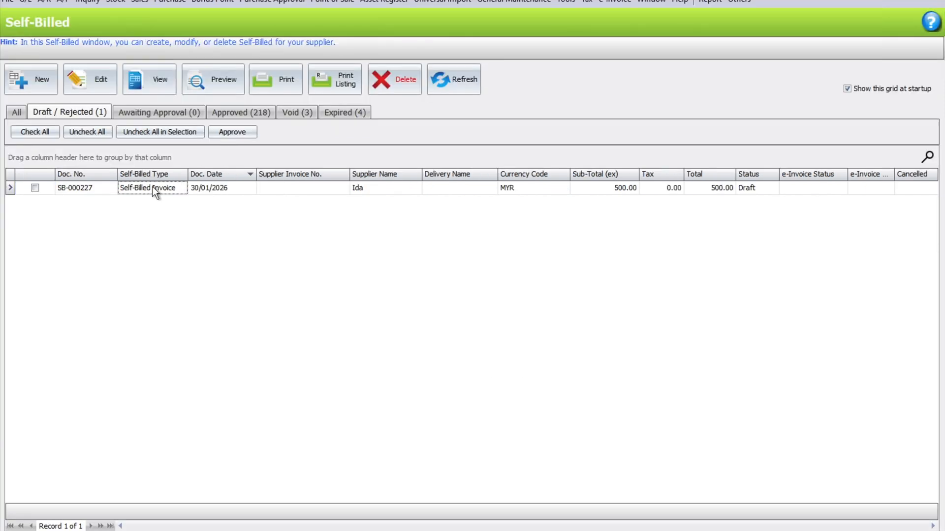
Edit the cleaner's draft, choose classification 036 Self-billed - Others and approve the self-billed invoice.
double_click(152, 187)
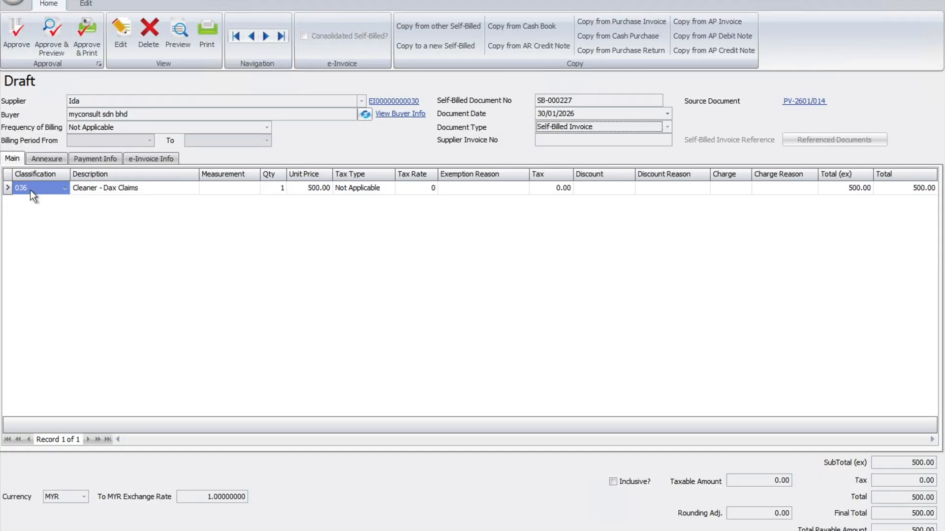
left_click(120, 39)
left_click(64, 187)
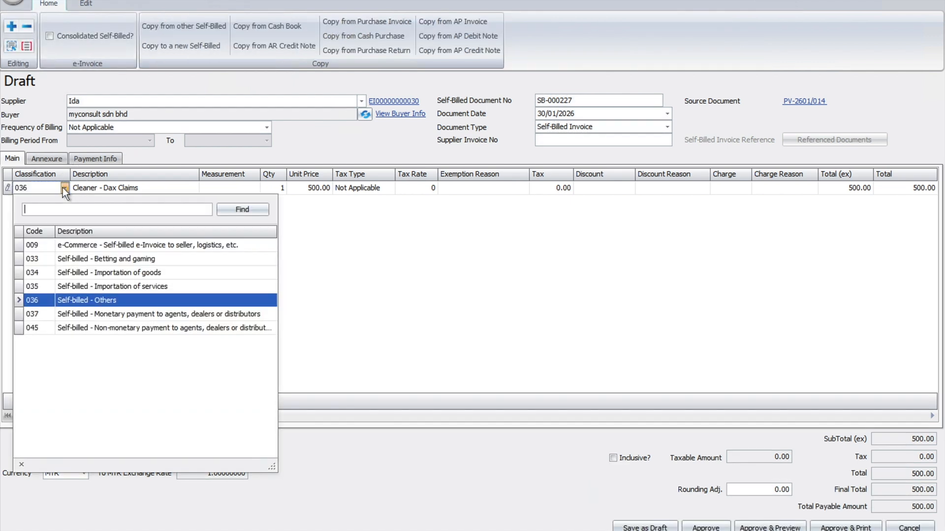
left_click(121, 303)
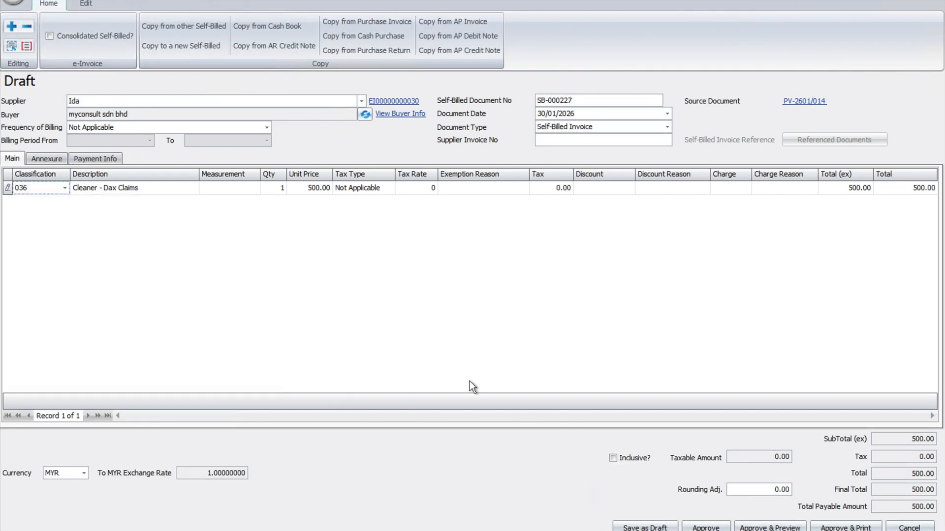
left_click(728, 528)
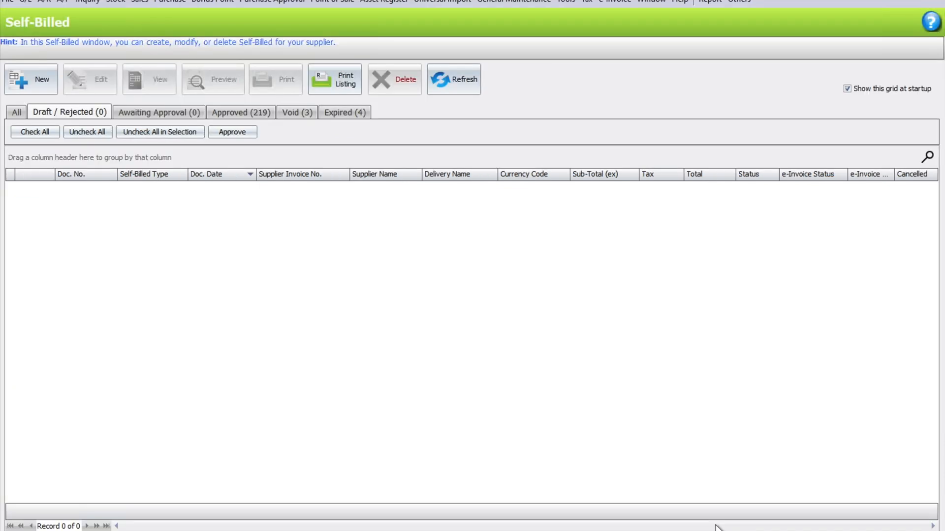
Refresh the list of all self-billed documents to check their e-invoice statuses, and open the cleaner's approved invoice.
left_click(19, 112)
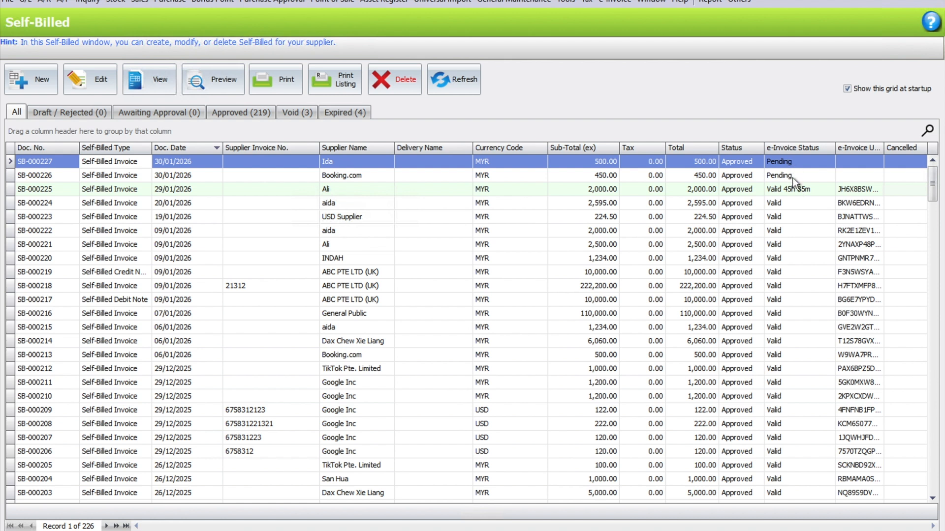
left_click(478, 76)
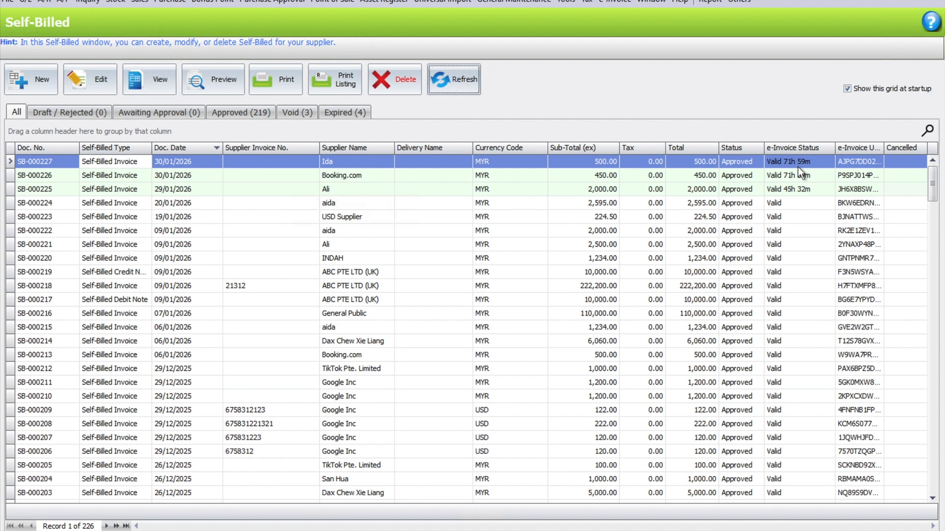
left_click(918, 0)
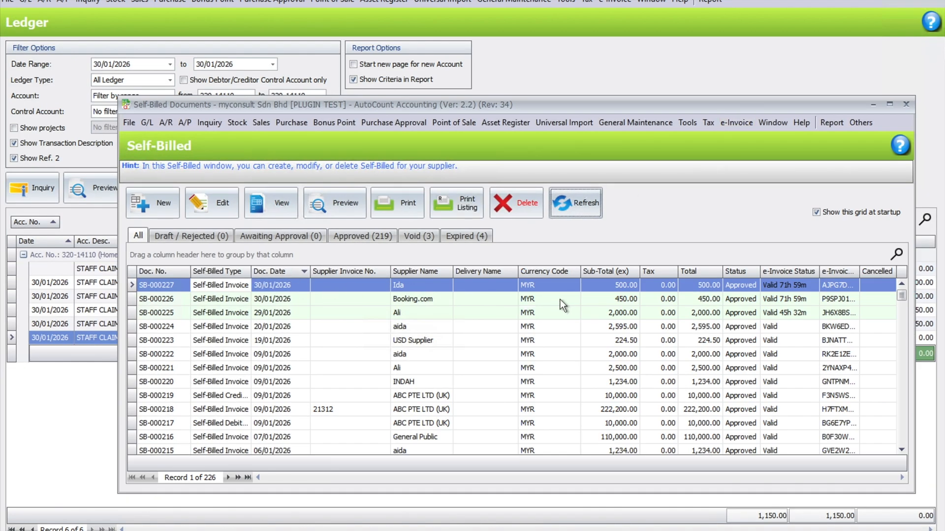
double_click(523, 287)
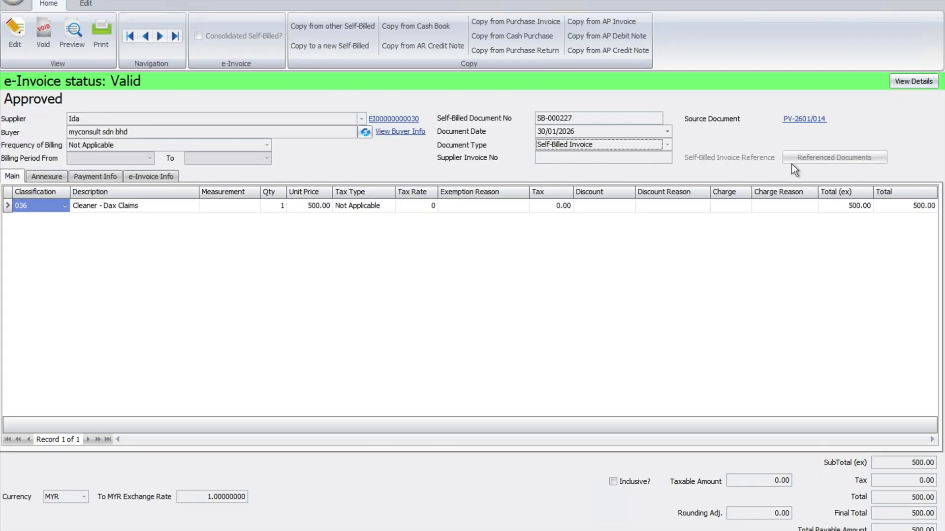